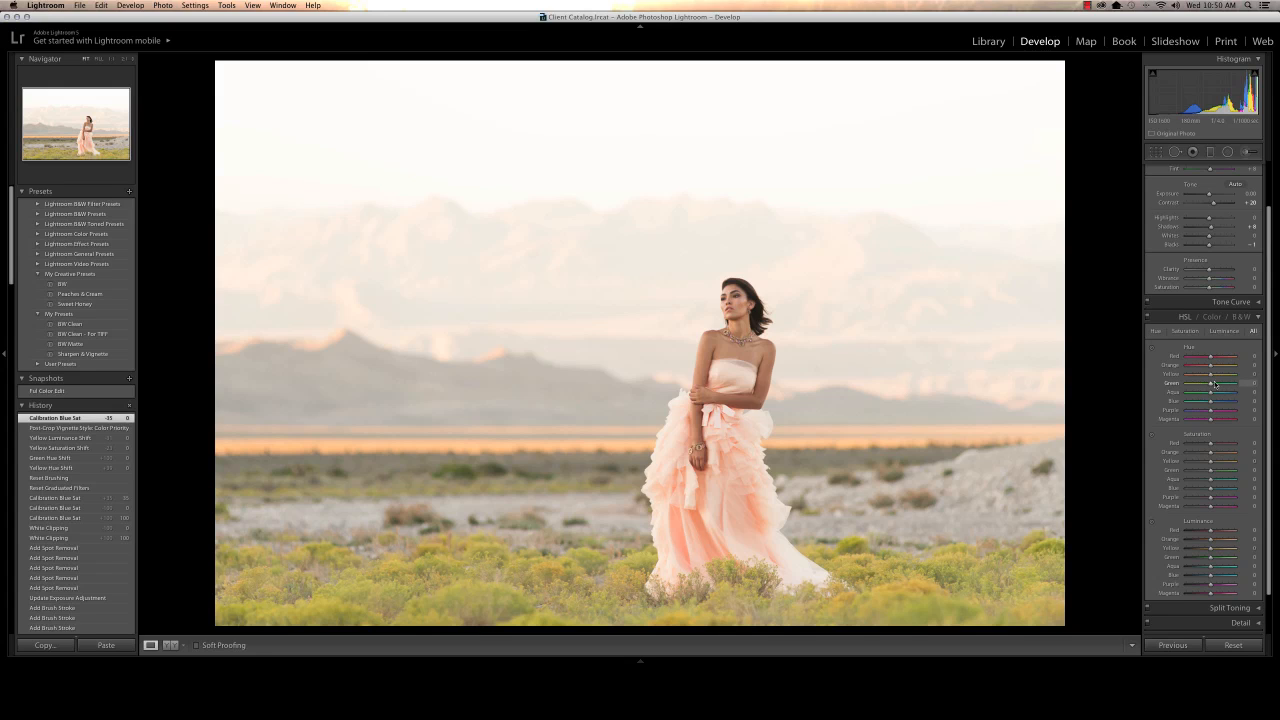
- Shift the Green hue to -87 and the Yellow hue to -23 in the HSL adjustments
{"action": "left_click_drag", "start_coordinate": [1210, 384], "coordinate": [1190, 385]}
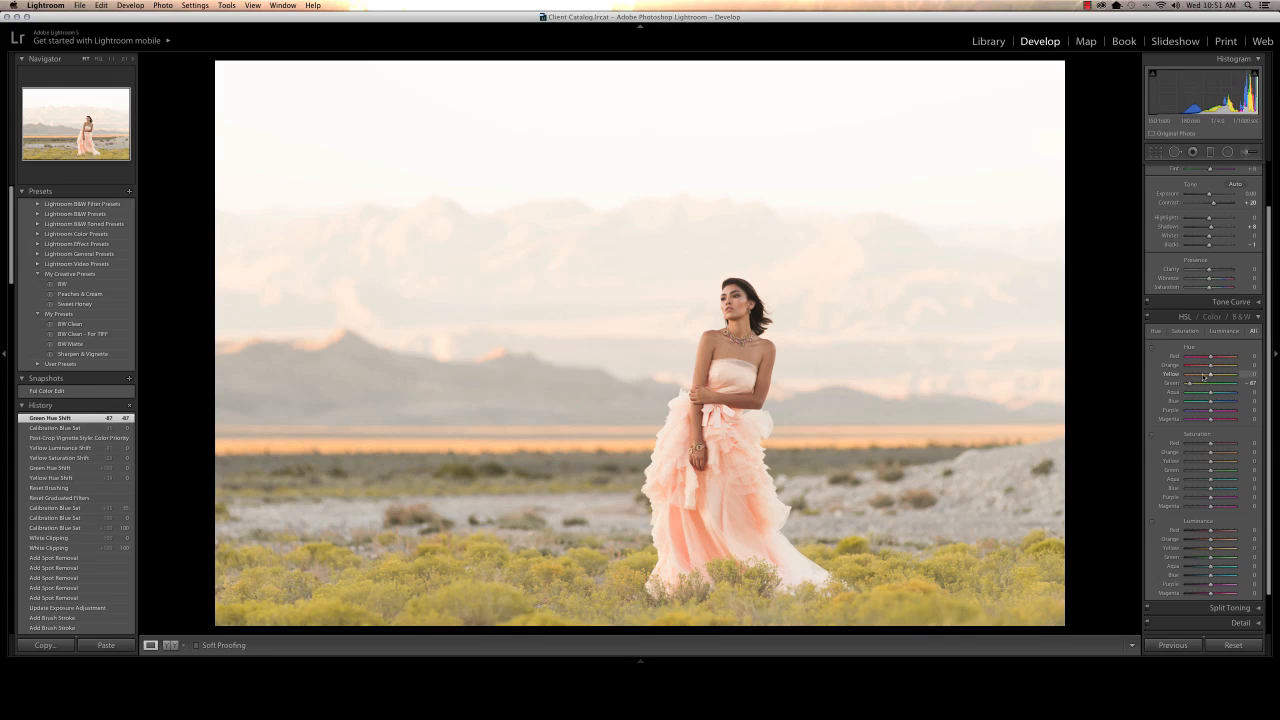
{"action": "left_click_drag", "start_coordinate": [1211, 377], "coordinate": [1203, 377]}
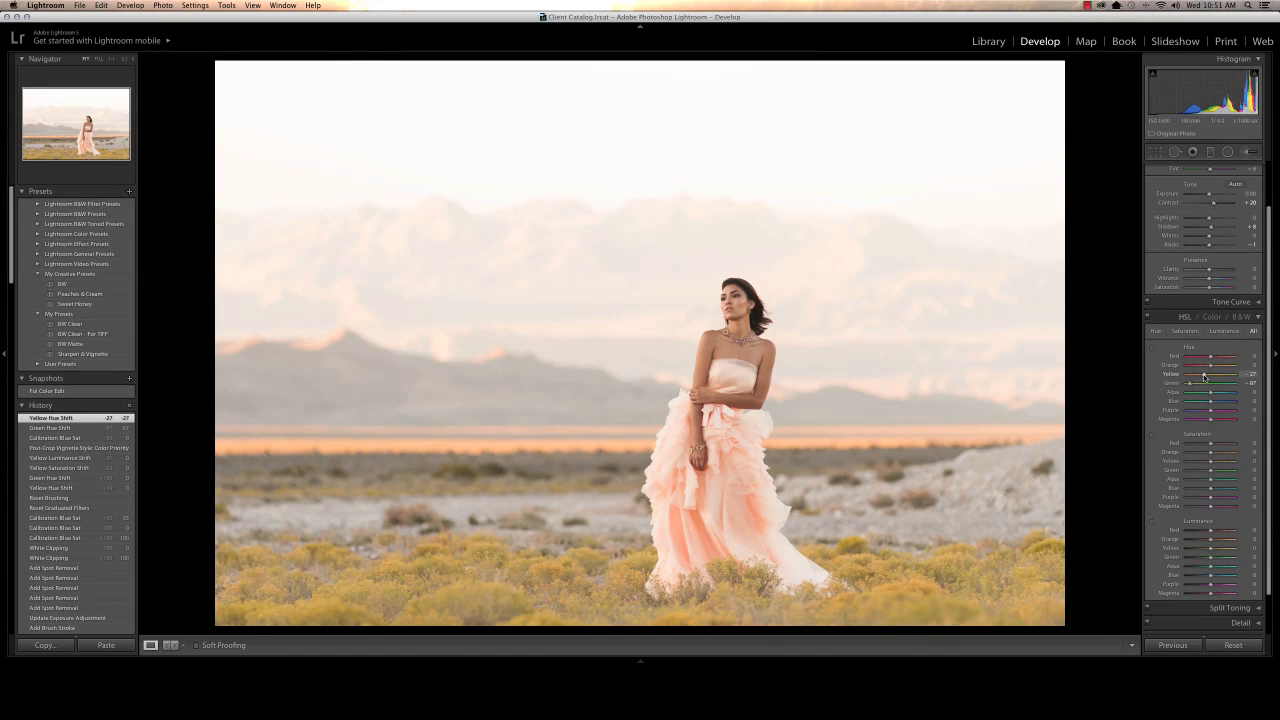
{"action": "left_click_drag", "start_coordinate": [1204, 377], "coordinate": [1206, 377]}
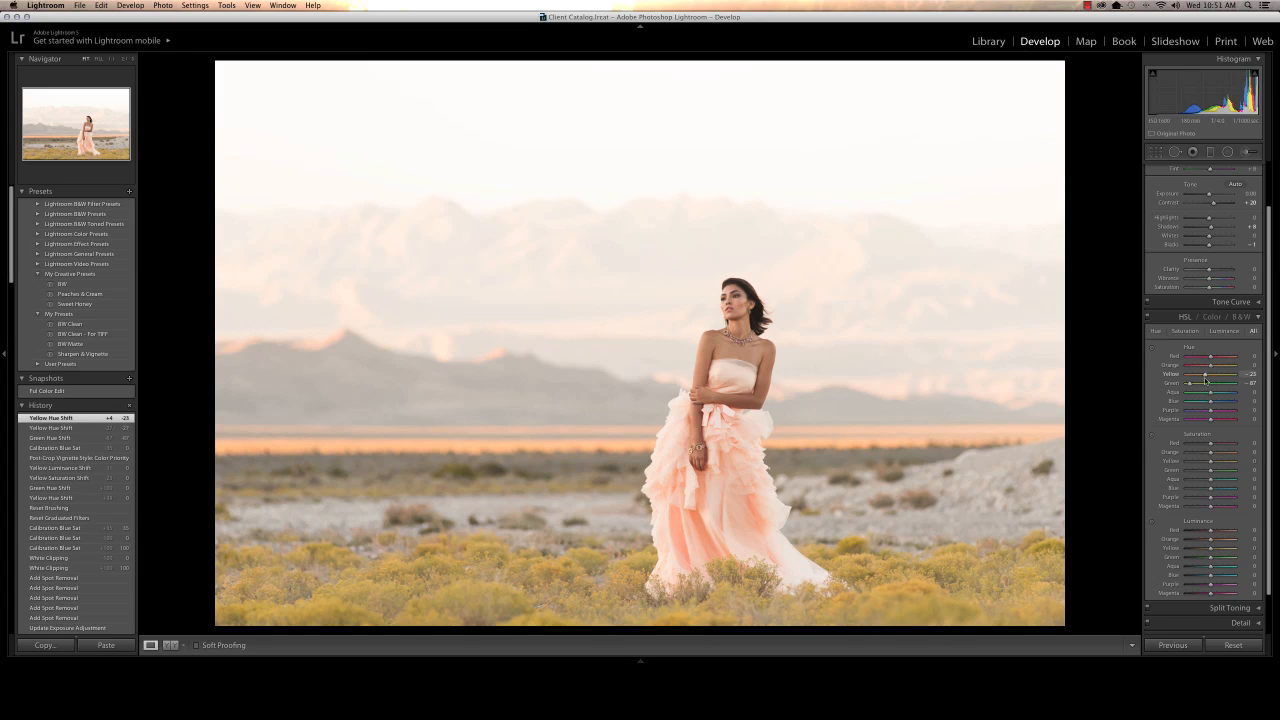
- Set the Yellow luminance to -10 and the Yellow saturation to +19, and check the photo in a before-and-after comparison
{"action": "scroll", "coordinate": [1201, 392], "scroll_direction": "down", "scroll_amount": 1}
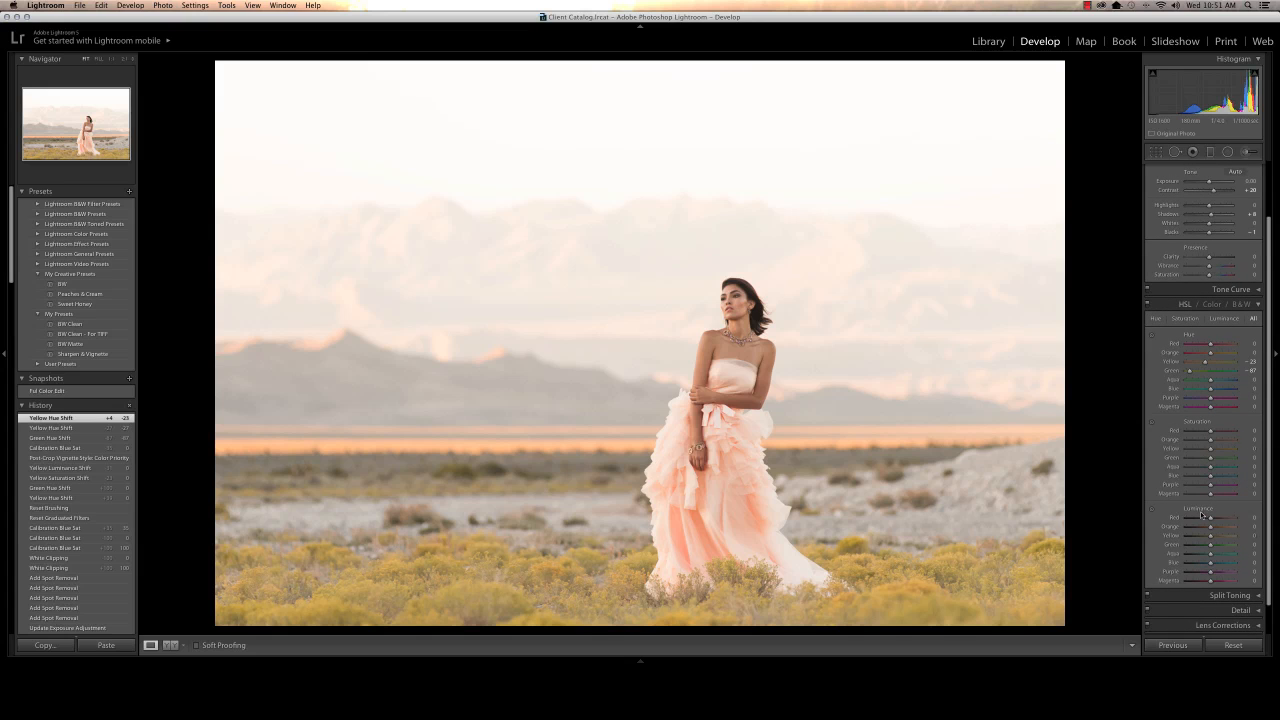
{"action": "left_click_drag", "start_coordinate": [1210, 537], "coordinate": [1207, 539]}
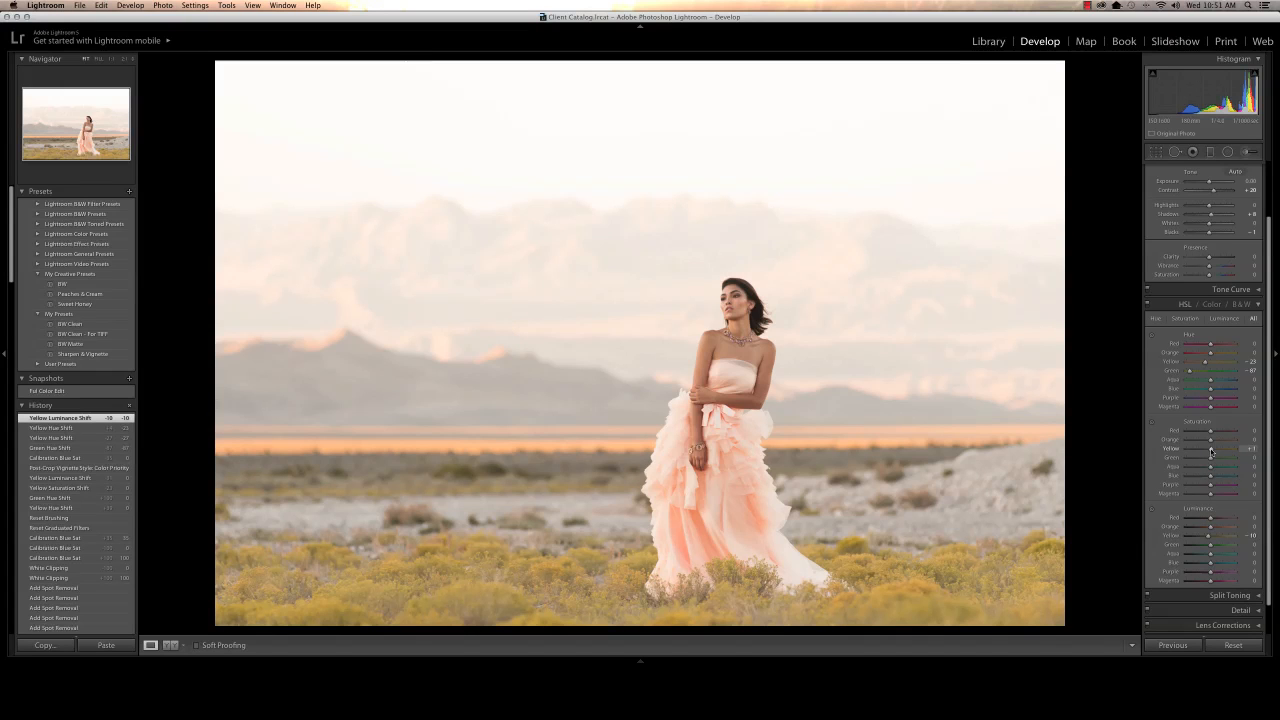
{"action": "left_click_drag", "start_coordinate": [1211, 451], "coordinate": [1215, 451]}
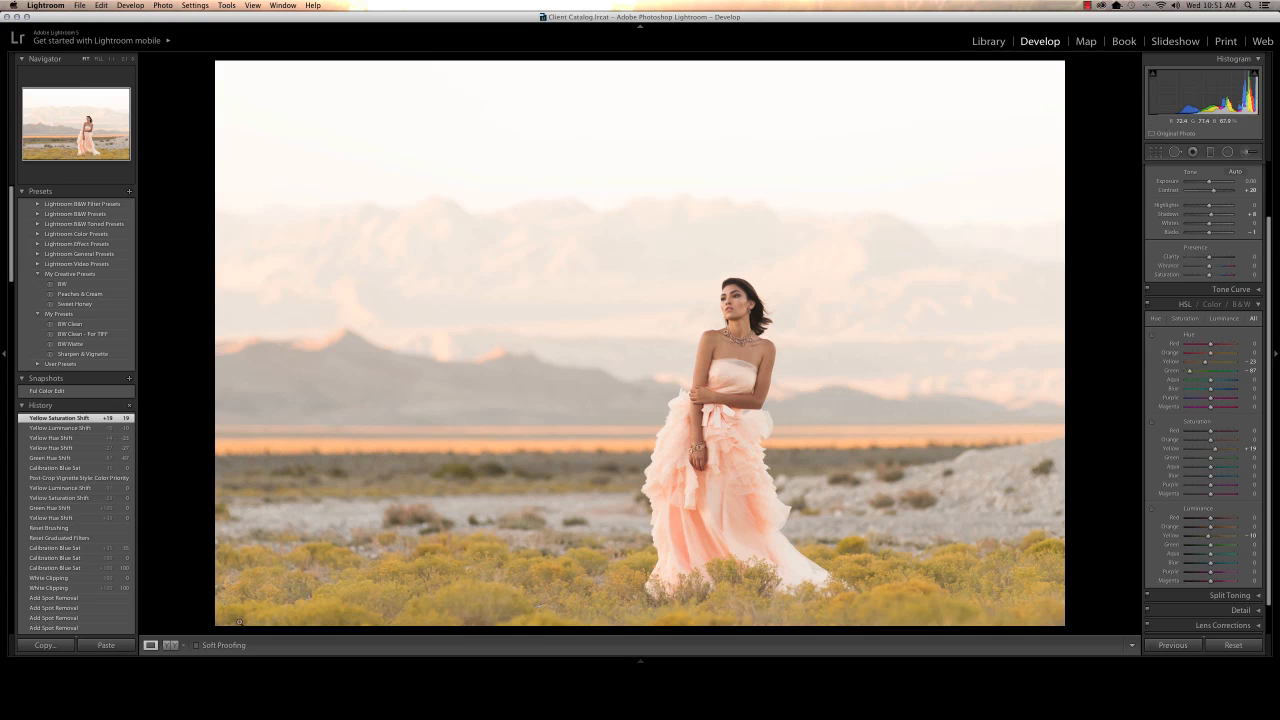
{"action": "left_click", "coordinate": [170, 645]}
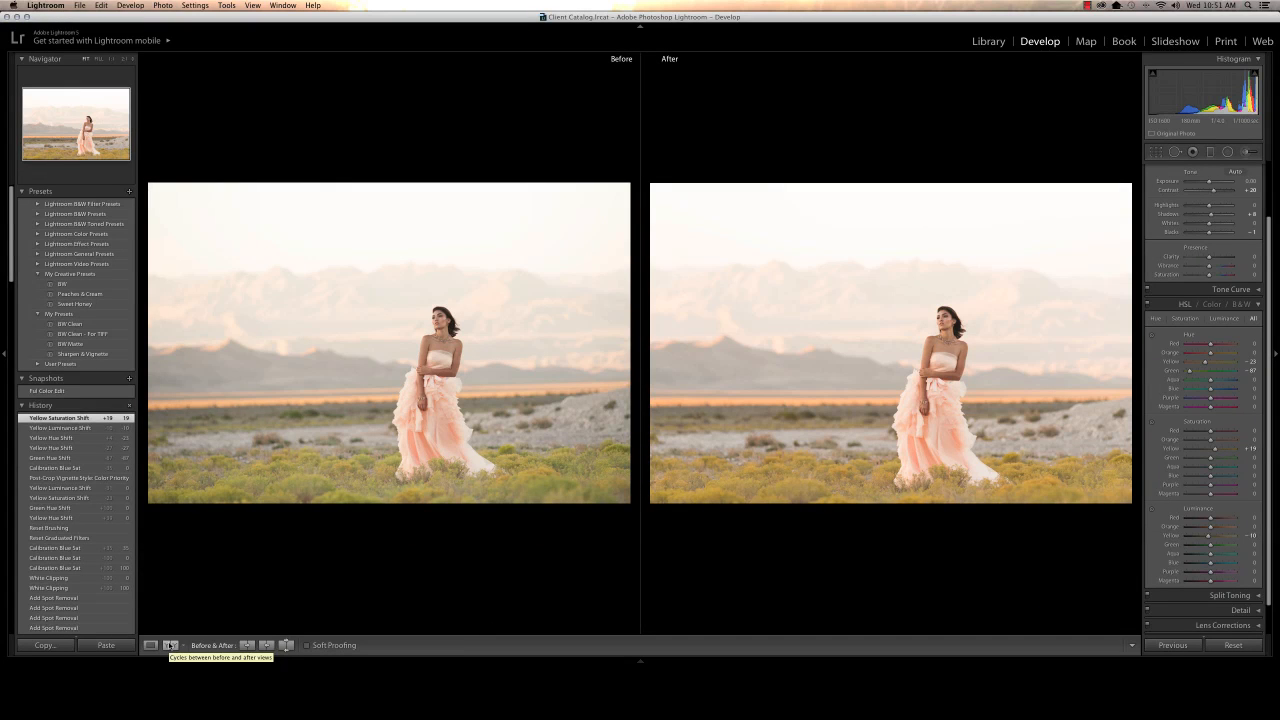
{"action": "left_click", "coordinate": [151, 645]}
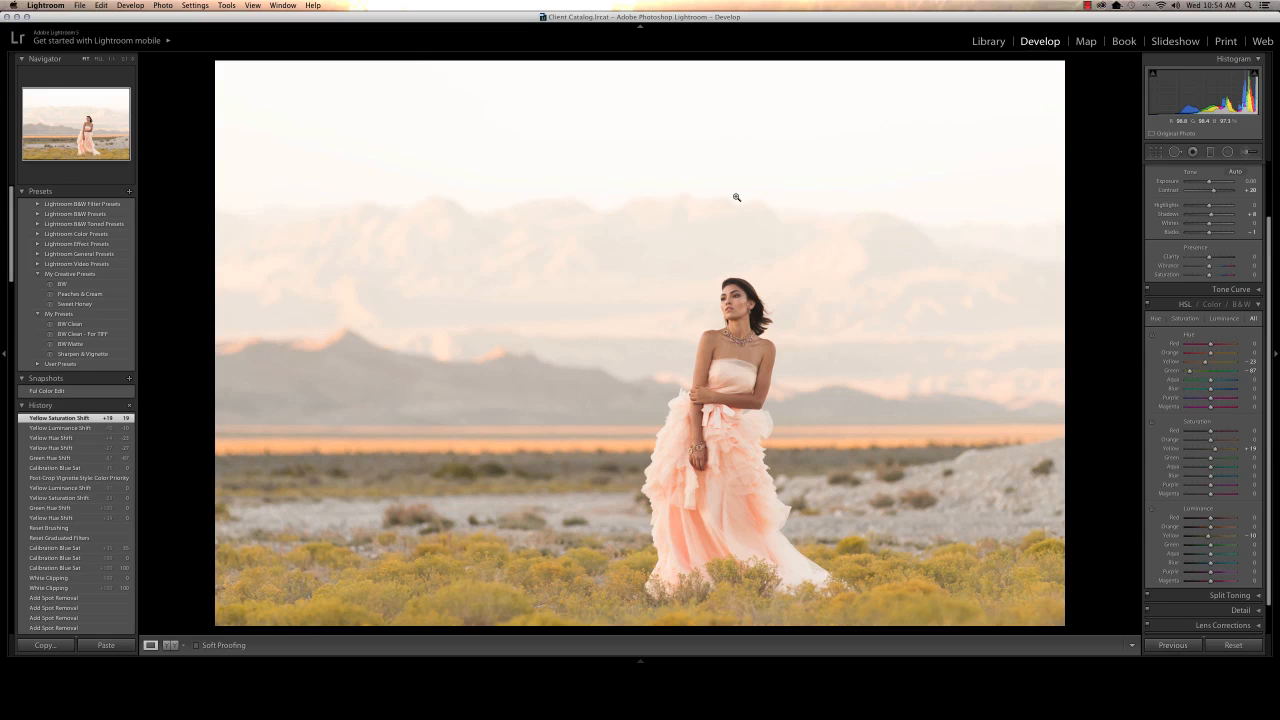
- Add a graduated filter with exposure -0.61 and highlights -61, fading downward from the mountain peaks to just above the woman's head
{"action": "left_click", "coordinate": [1209, 152]}
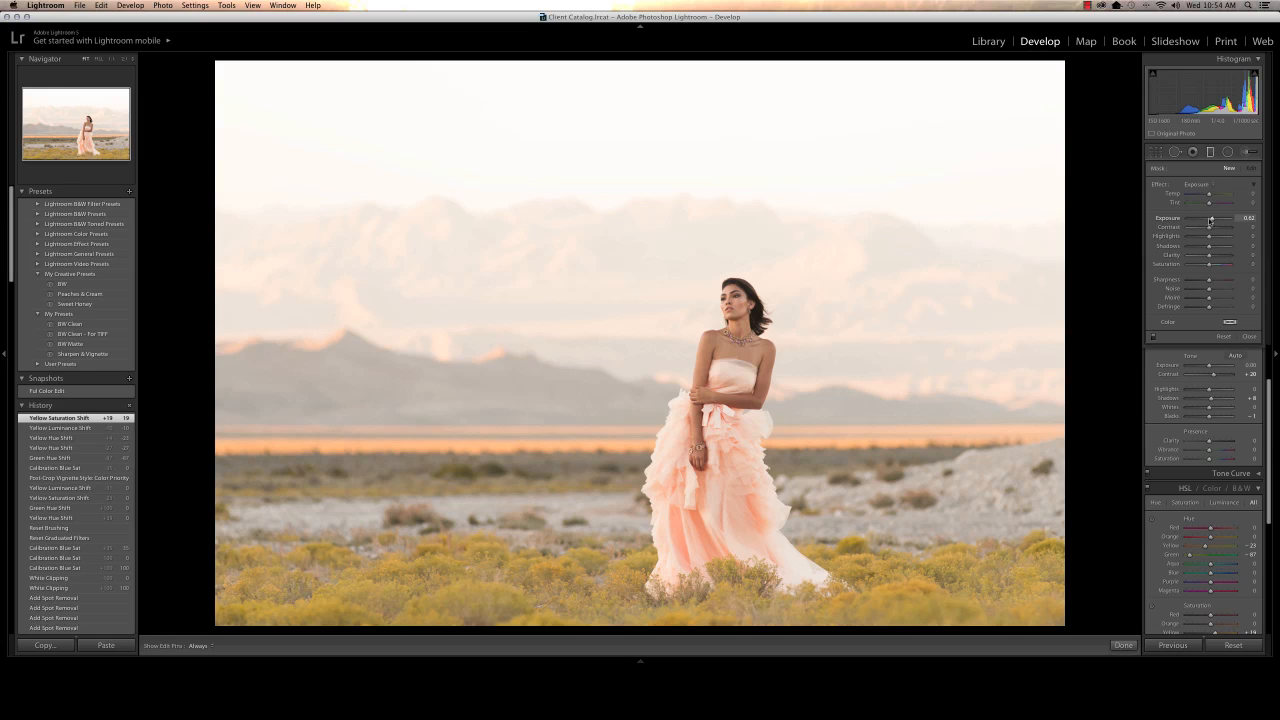
{"action": "left_click_drag", "start_coordinate": [1211, 220], "coordinate": [1195, 241]}
{"action": "left_click_drag", "start_coordinate": [721, 196], "coordinate": [723, 274]}
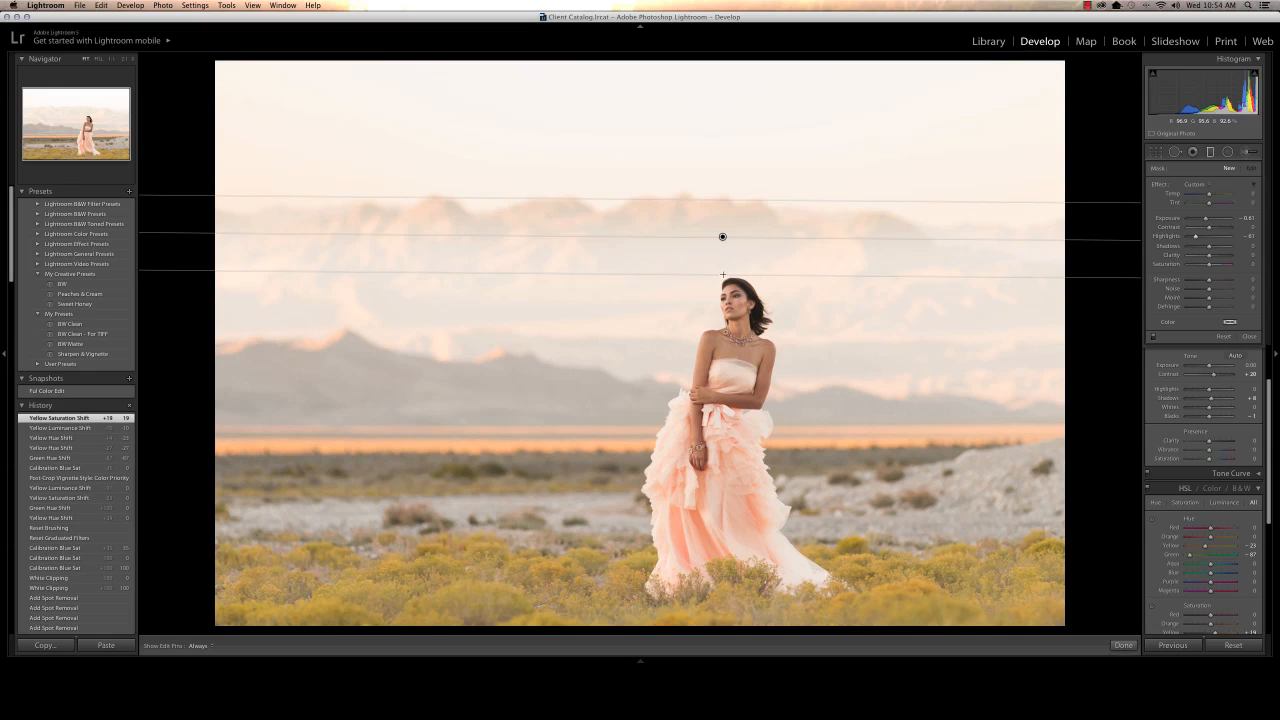
{"action": "left_click_drag", "start_coordinate": [723, 274], "coordinate": [723, 274]}
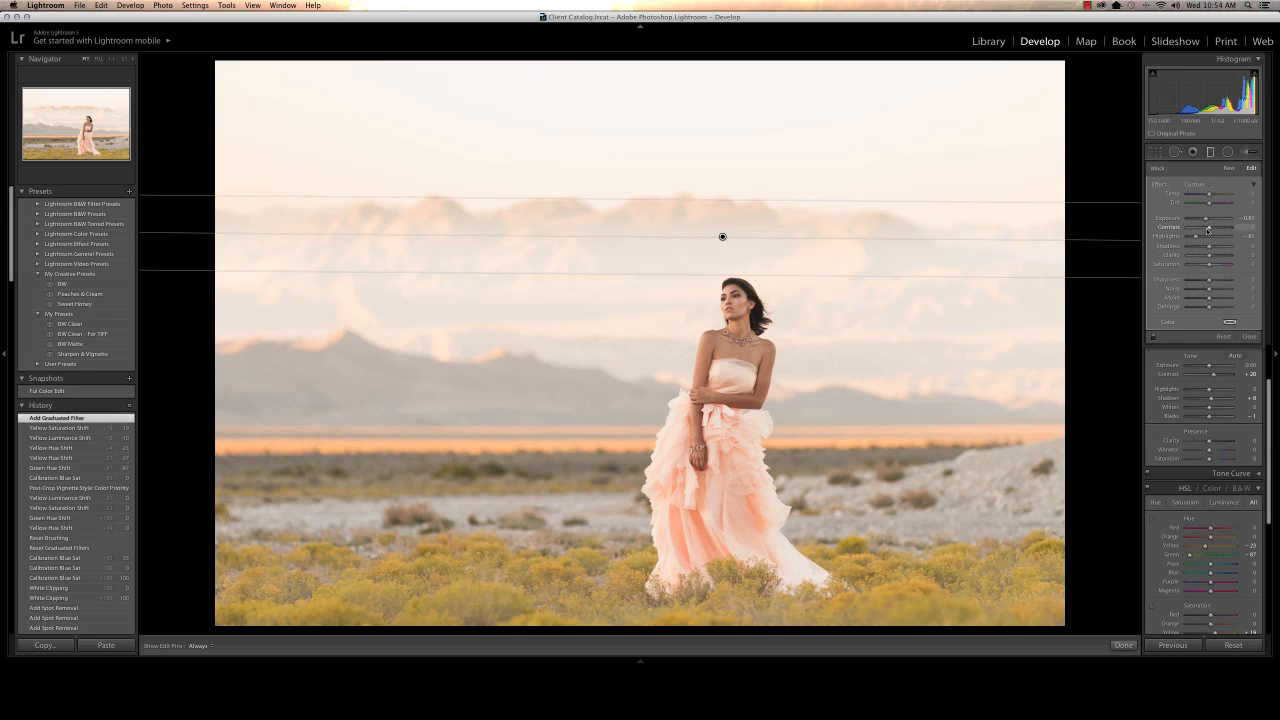
- Darken the graduated filter over the sky to exposure -1.71 and highlights -100
{"action": "left_click_drag", "start_coordinate": [1206, 221], "coordinate": [1201, 219]}
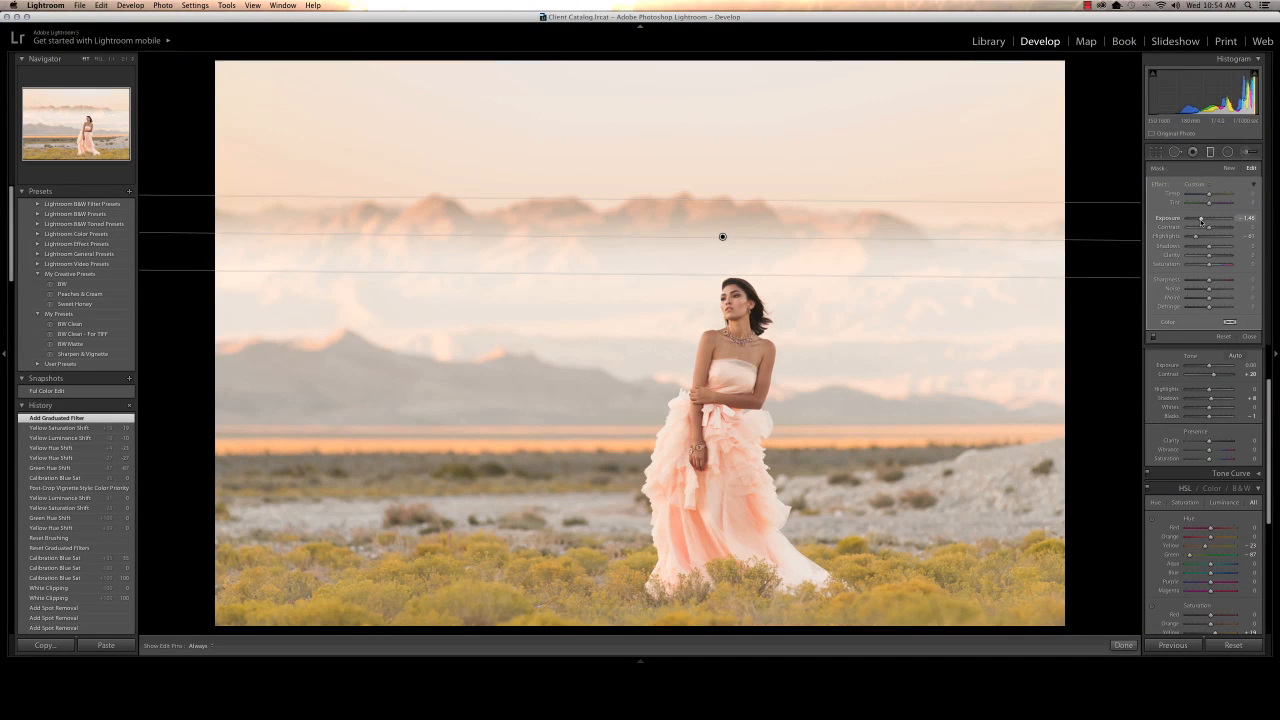
{"action": "left_click_drag", "start_coordinate": [1196, 236], "coordinate": [1187, 237]}
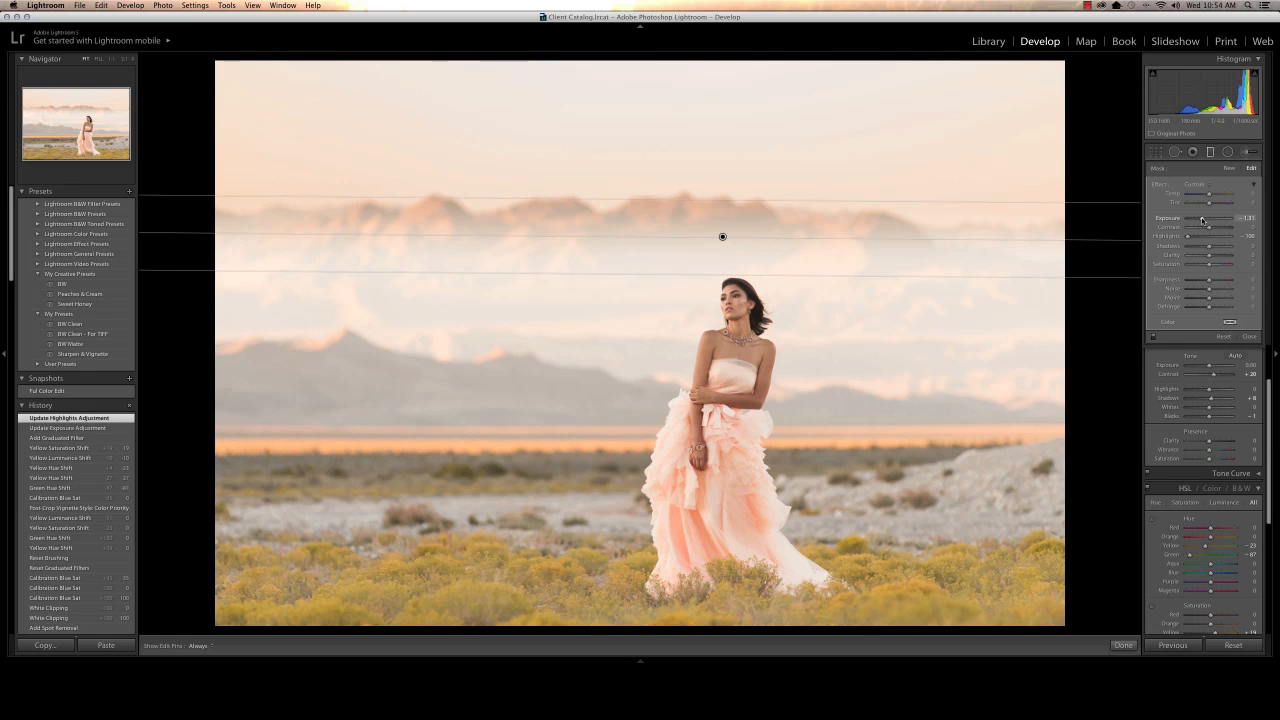
{"action": "left_click_drag", "start_coordinate": [1203, 219], "coordinate": [1201, 221]}
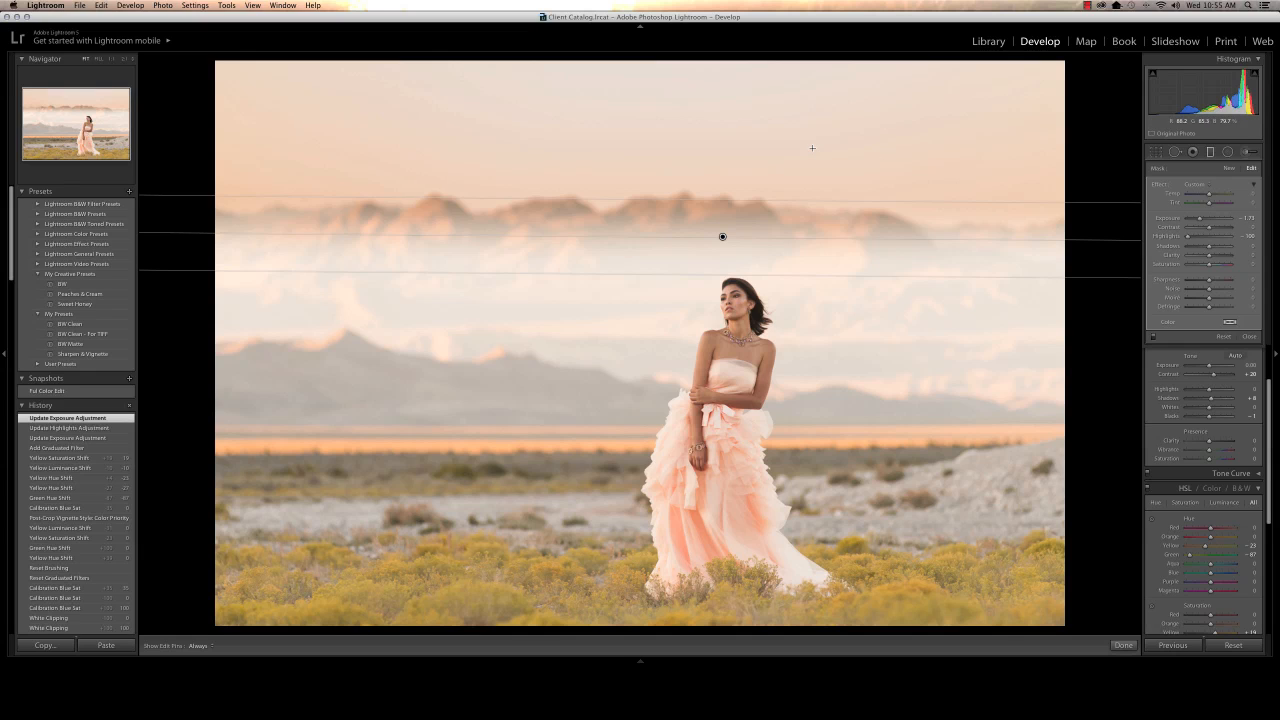
- Add a second graduated filter from the photo's top edge to the mountain peaks with temperature 36, tint 33, exposure -1.33 and saturation 21
{"action": "left_click", "coordinate": [1229, 168]}
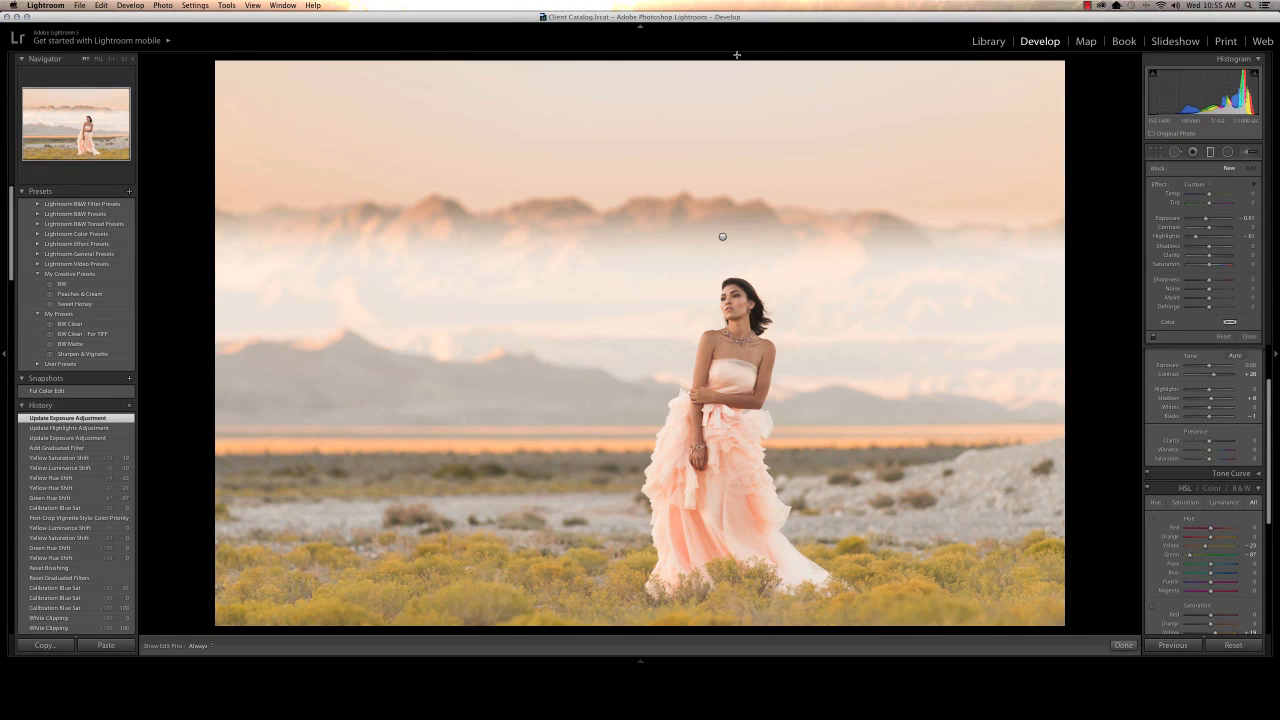
{"action": "left_click_drag", "start_coordinate": [737, 57], "coordinate": [737, 201]}
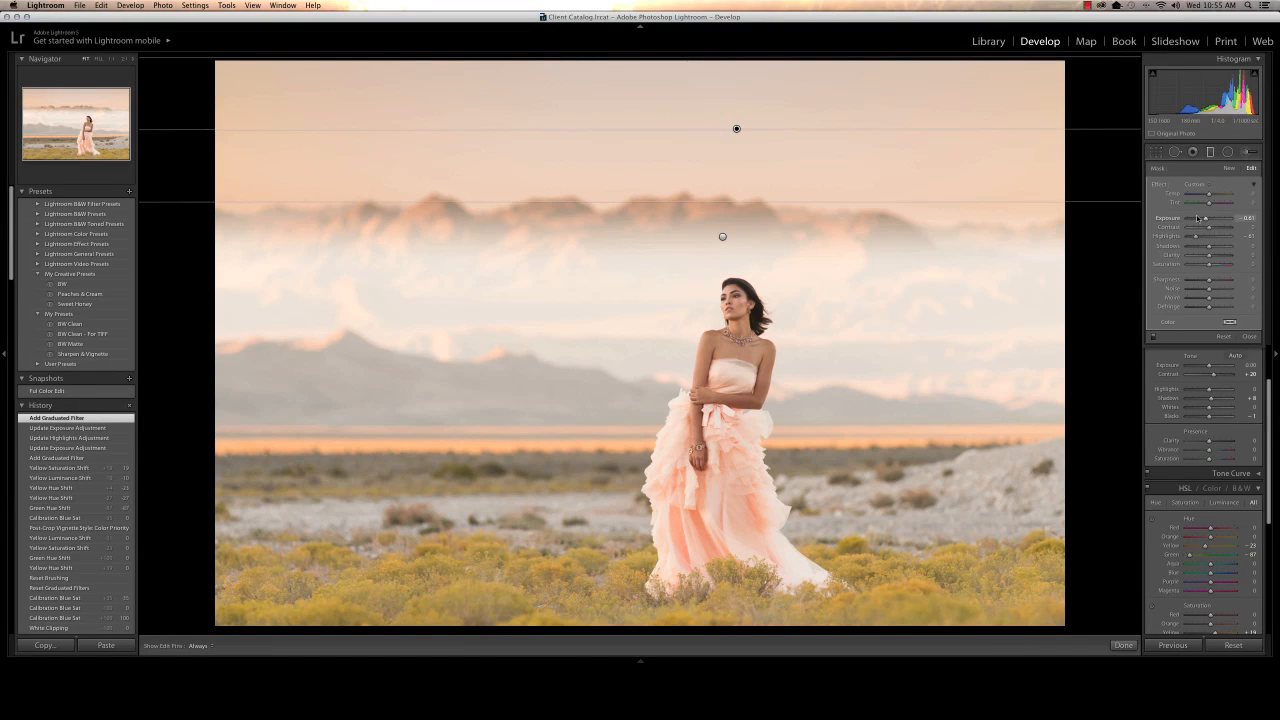
{"action": "left_click_drag", "start_coordinate": [1197, 217], "coordinate": [1216, 205]}
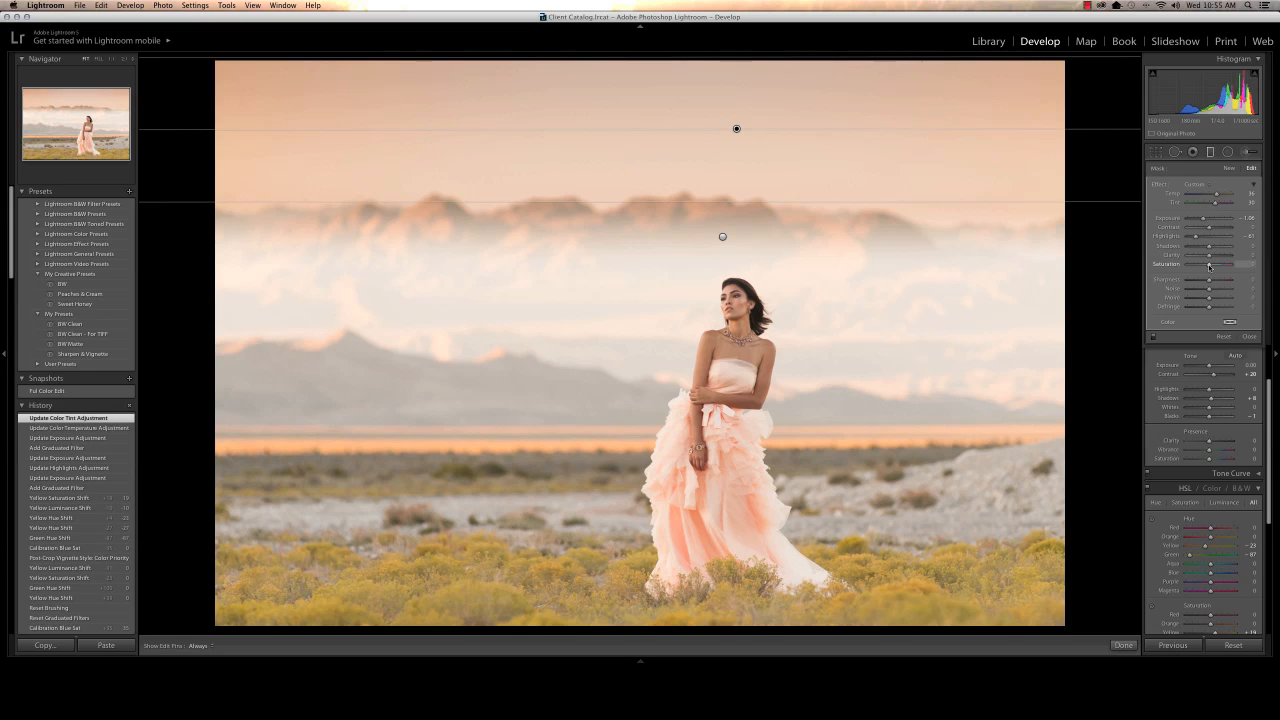
{"action": "left_click_drag", "start_coordinate": [1212, 268], "coordinate": [1215, 266]}
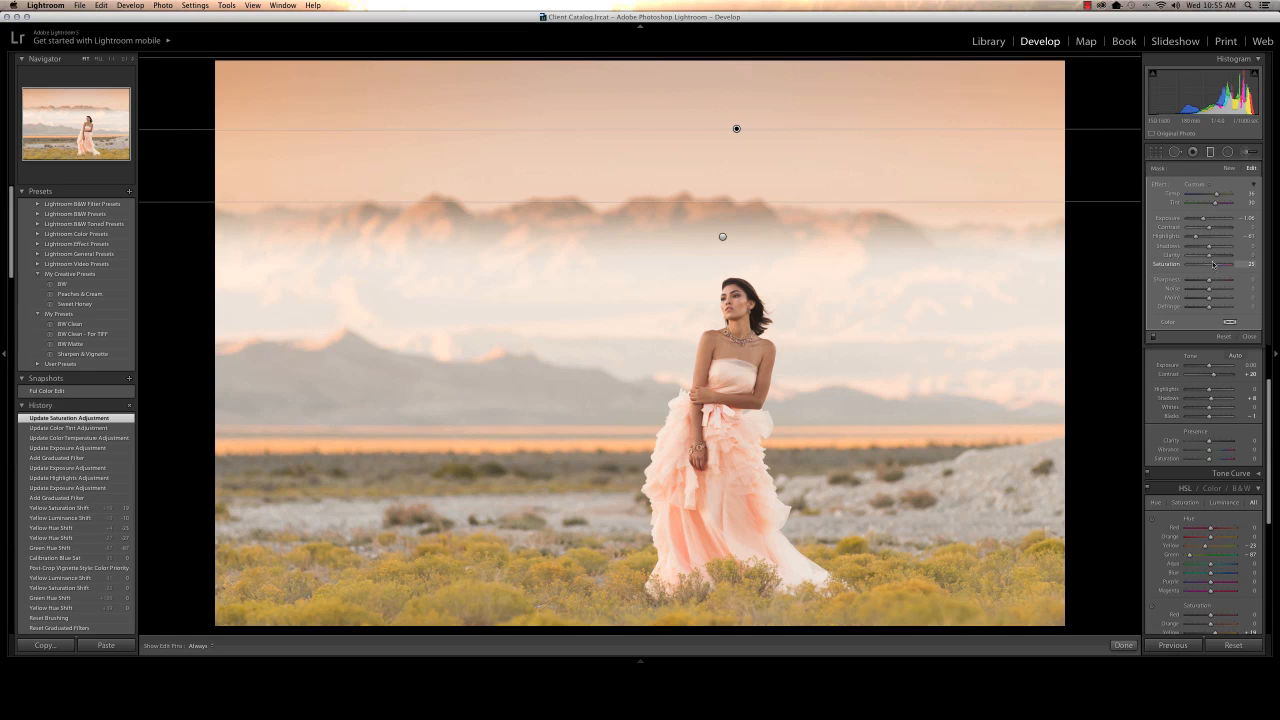
{"action": "left_click_drag", "start_coordinate": [1203, 219], "coordinate": [1203, 219]}
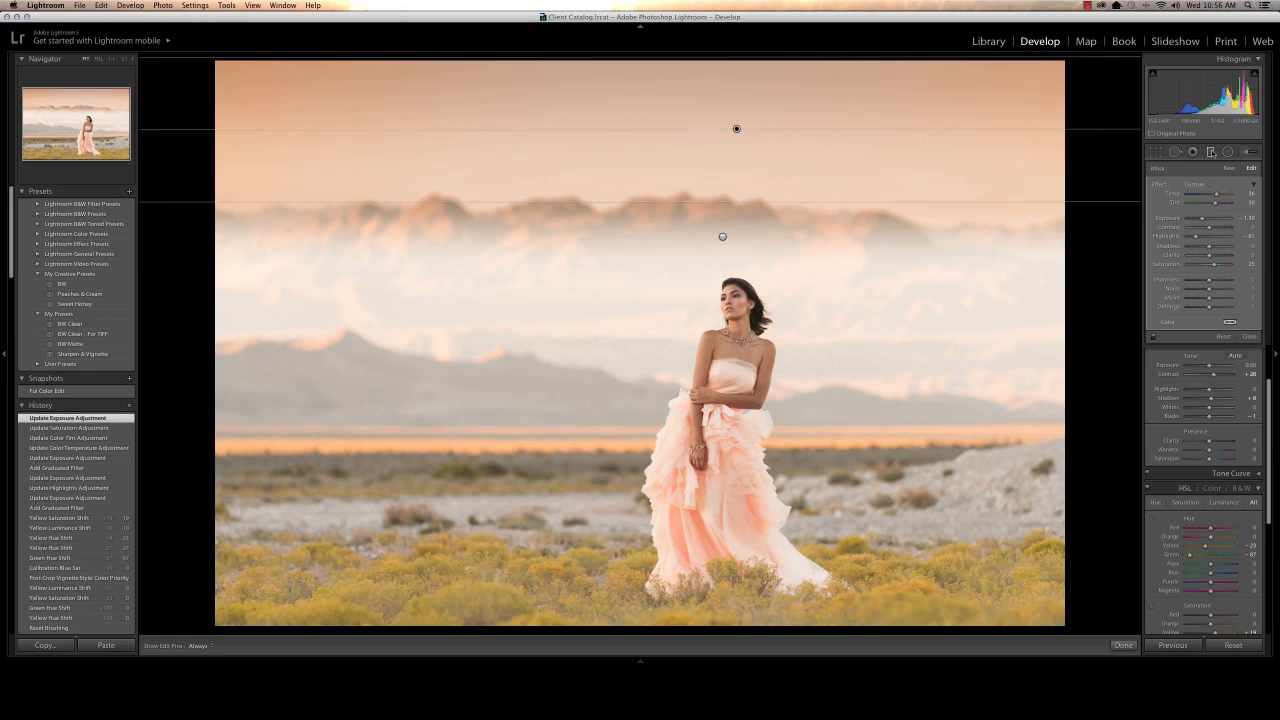
{"action": "left_click", "coordinate": [1211, 152]}
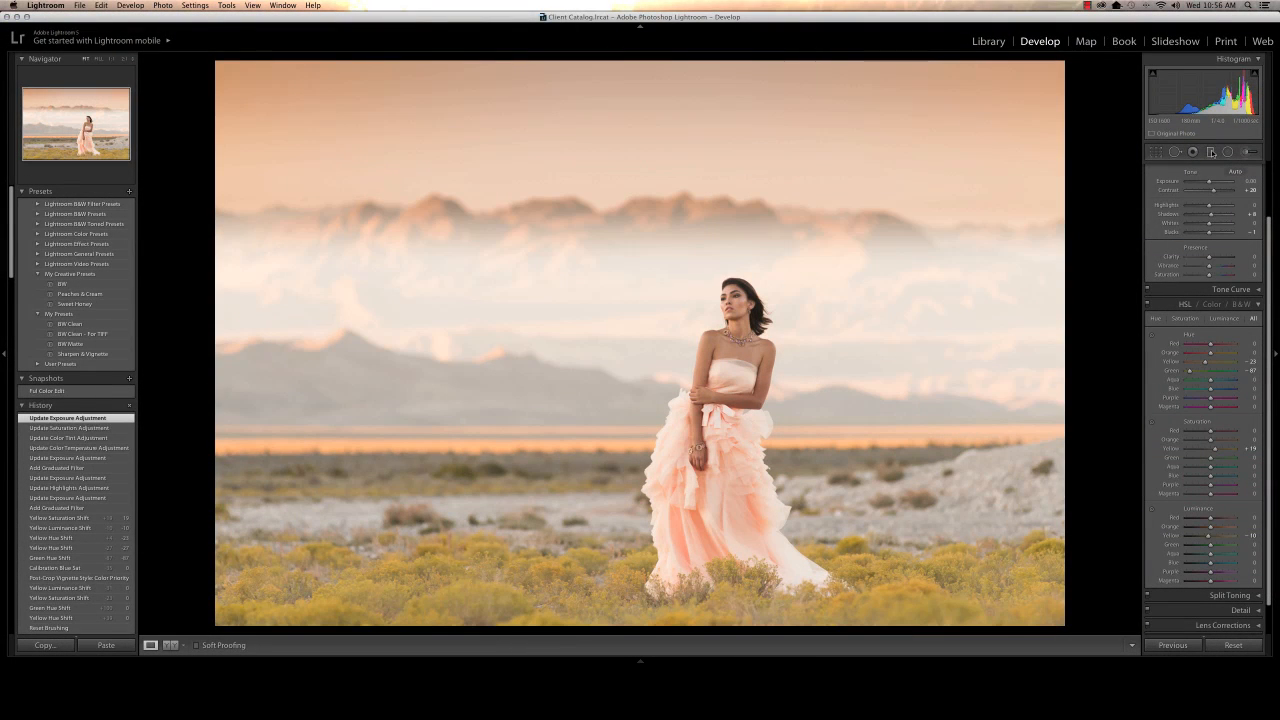
- Paint the bright haze below the mountain peaks, beside the woman, using a reduced adjustment brush with exposure -0.34
{"action": "left_click", "coordinate": [1247, 152]}
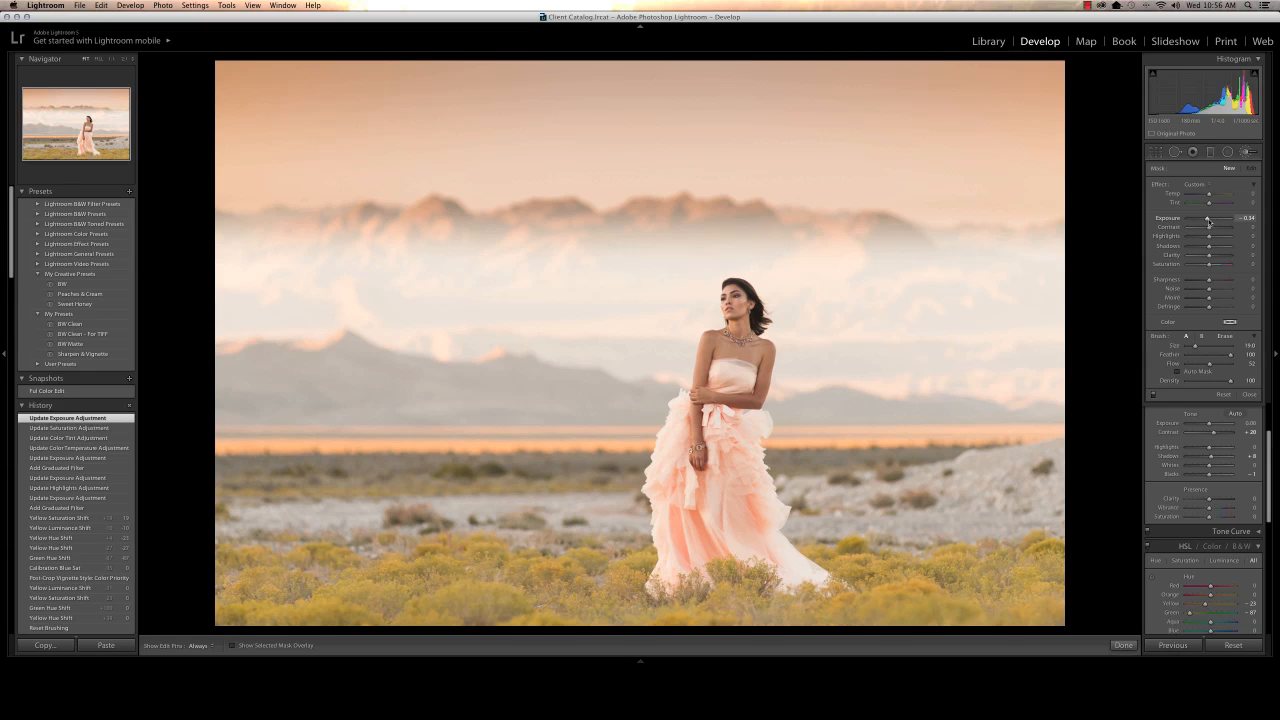
{"action": "key", "text": "bracketleft"}
{"action": "key", "text": "bracketleft"}
{"action": "key", "text": "bracketleft"}
{"action": "key", "text": "bracketleft"}
{"action": "key", "text": "h"}
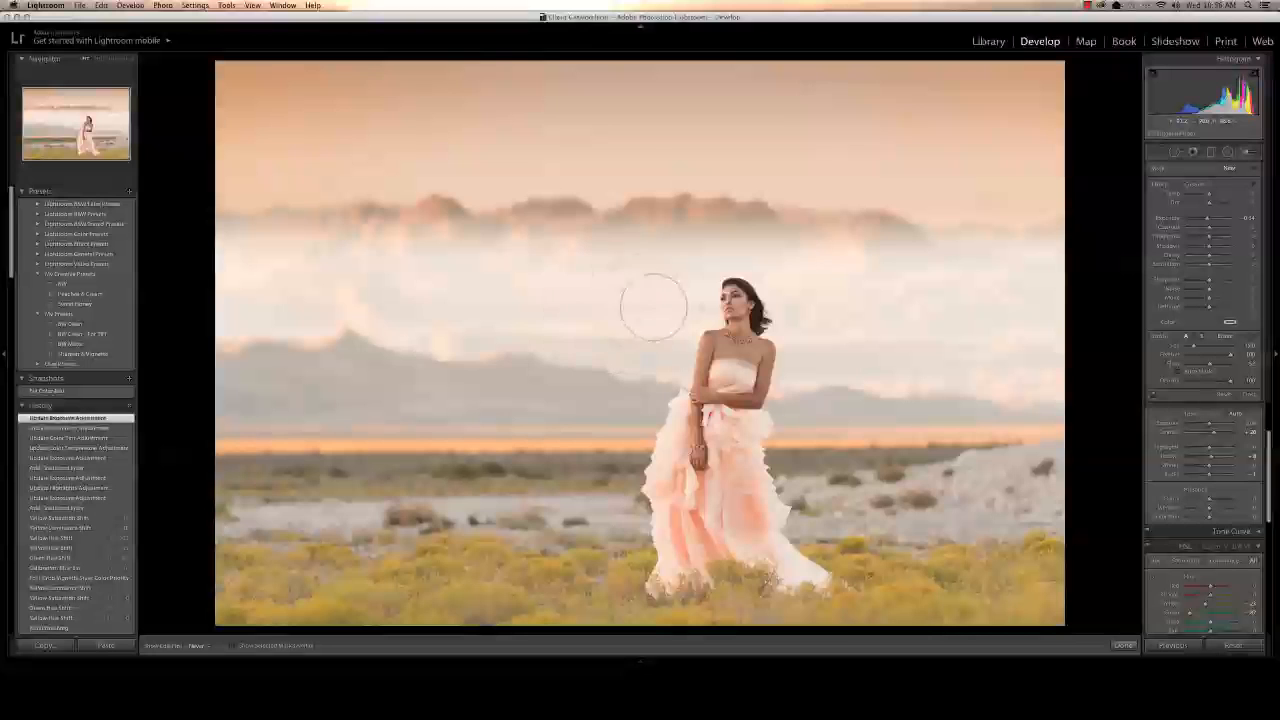
{"action": "mouse_move", "coordinate": [666, 264]}
{"action": "left_mouse_down"}
{"action": "mouse_move", "coordinate": [544, 280]}
{"action": "mouse_move", "coordinate": [340, 271]}
{"action": "left_mouse_up"}
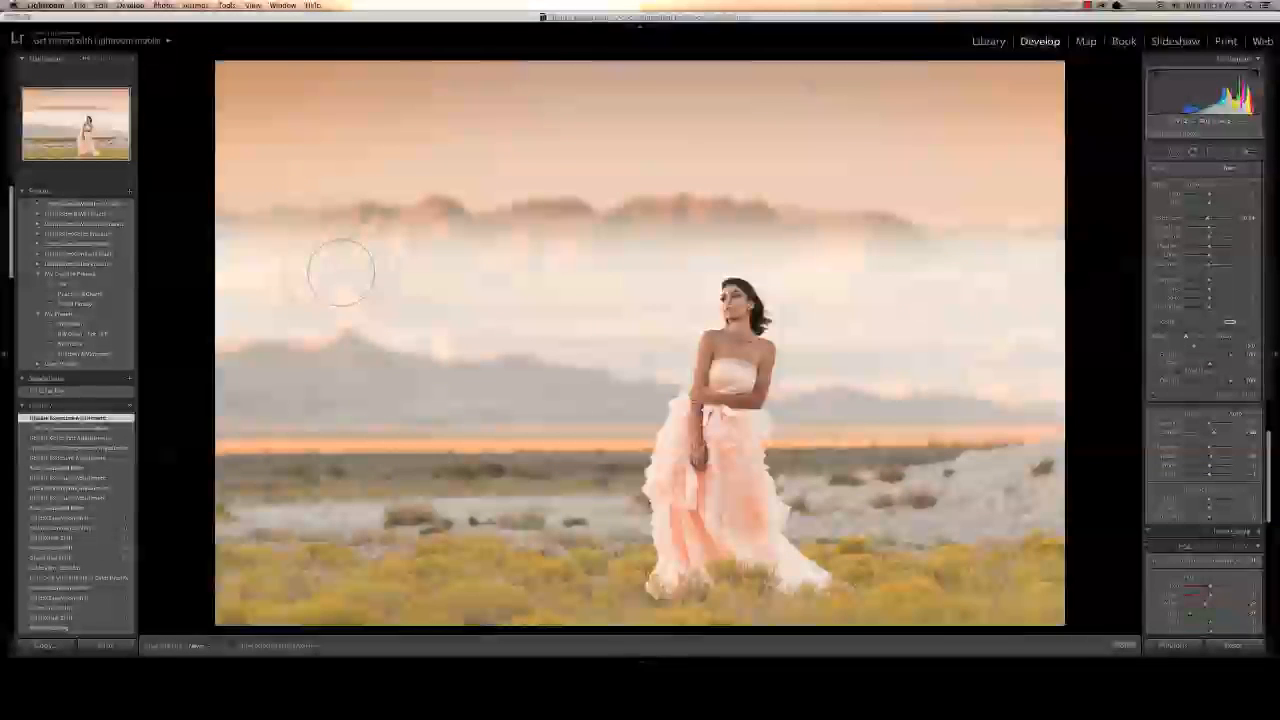
{"action": "key", "text": "h"}
{"action": "key", "text": "h"}
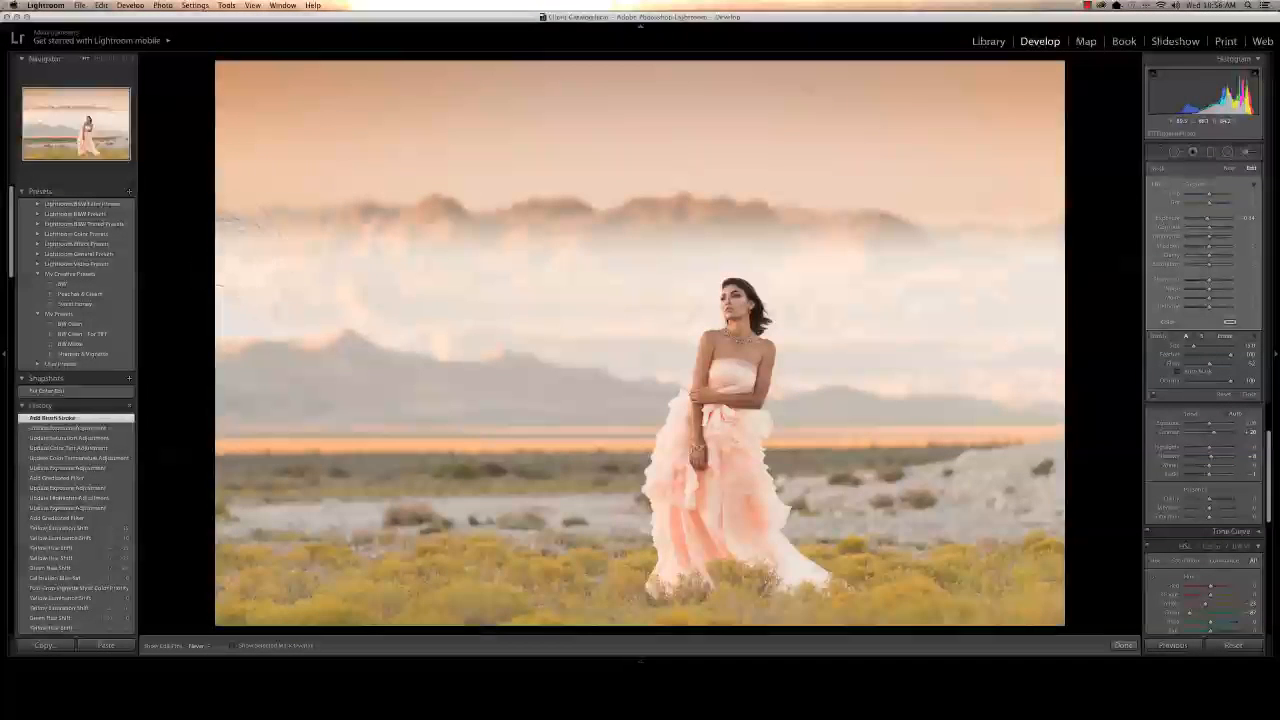
{"action": "key", "text": "h"}
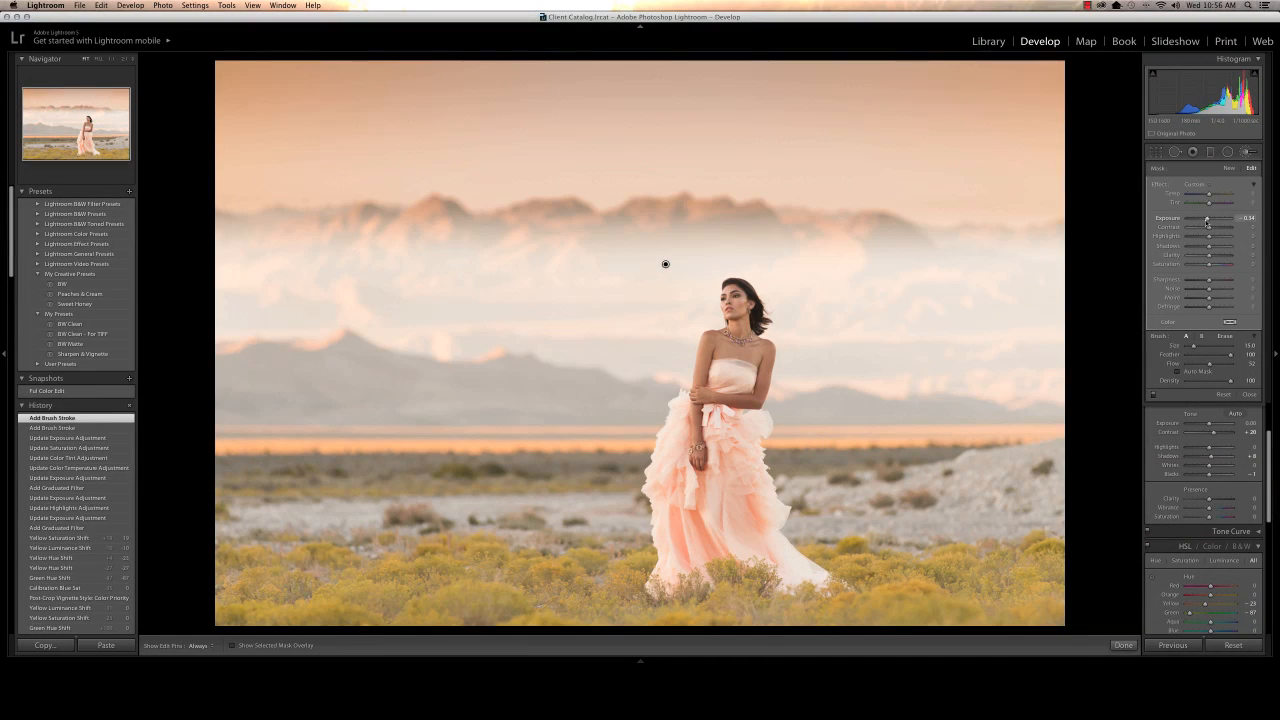
- Set the haze brush's exposure to -0.52 and paint further across the pale area on both sides of the woman
{"action": "left_click_drag", "start_coordinate": [1207, 222], "coordinate": [1205, 222]}
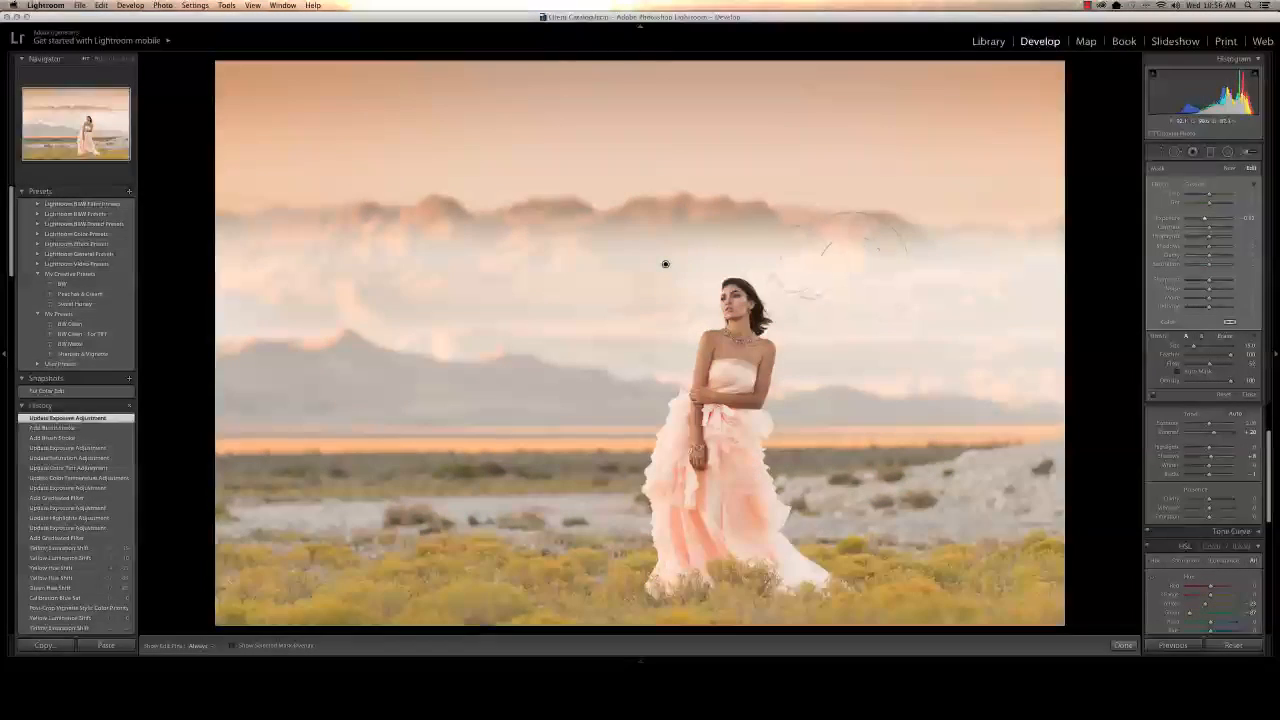
{"action": "key", "text": "h"}
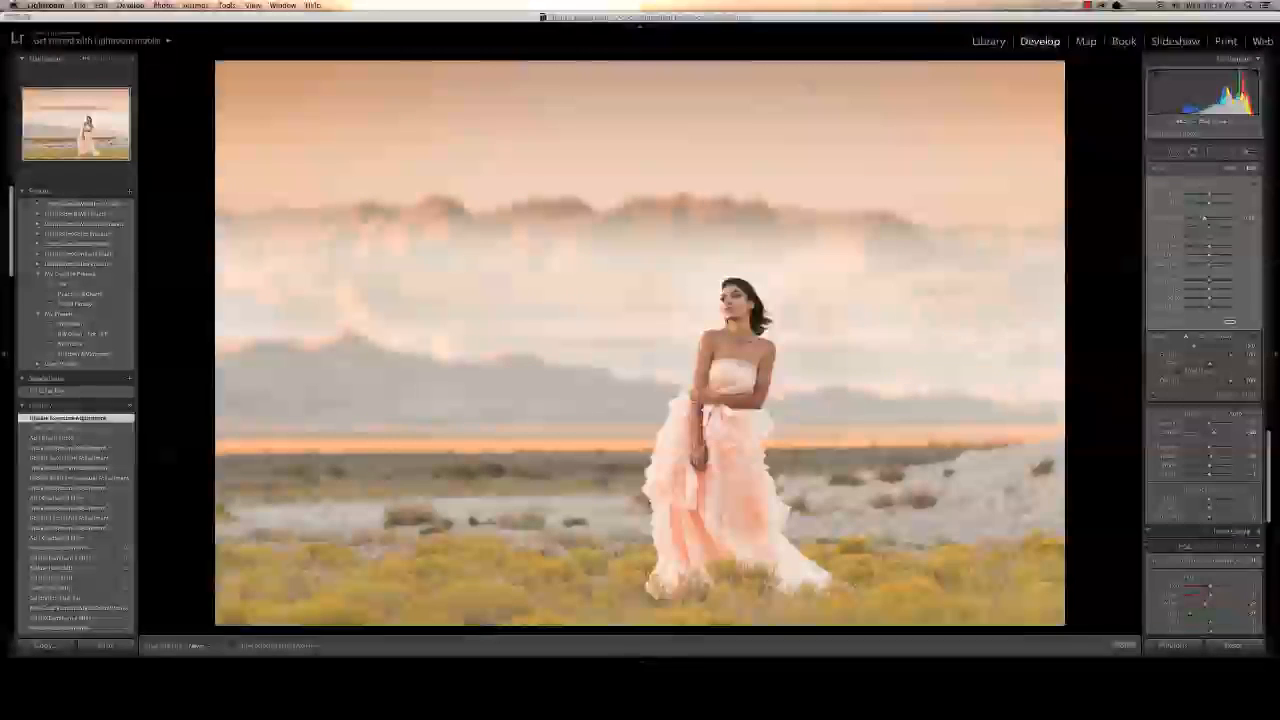
{"action": "key", "text": "h"}
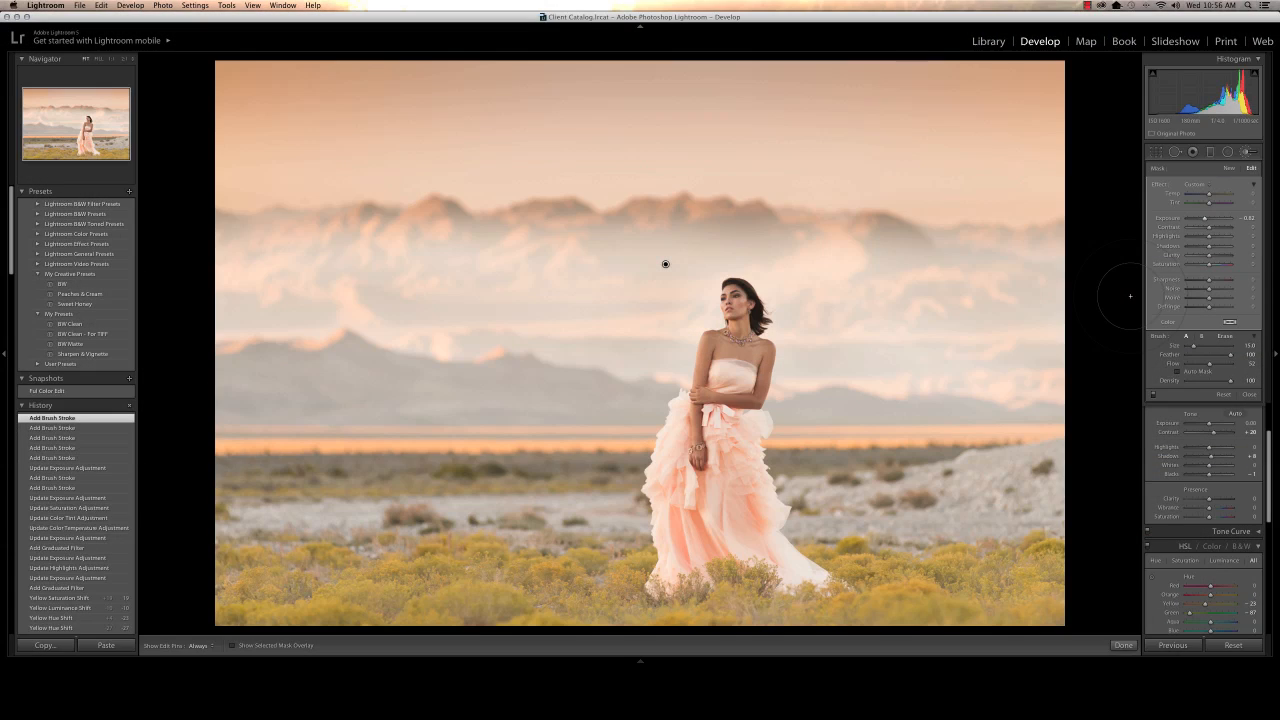
{"action": "key", "text": "super+z"}
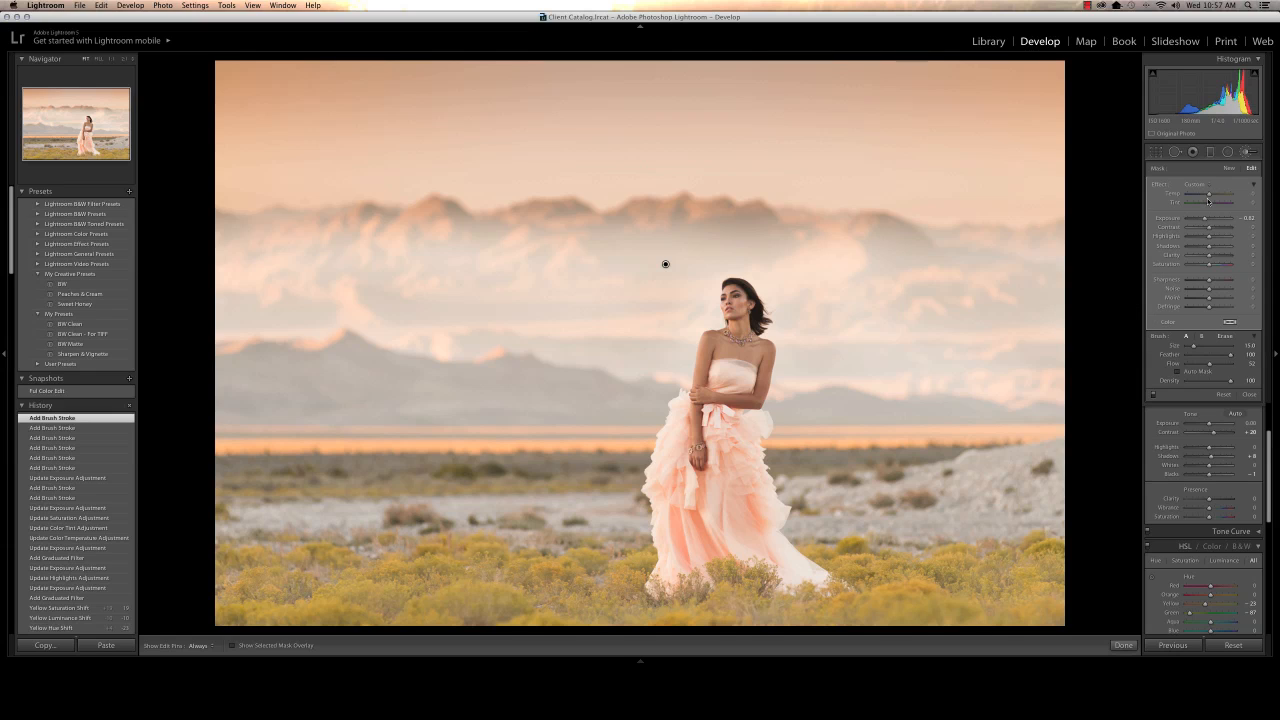
- Create a new brush adjustment with exposure 0.44, reduce the brush size and brighten the woman's face
{"action": "left_click", "coordinate": [1229, 168]}
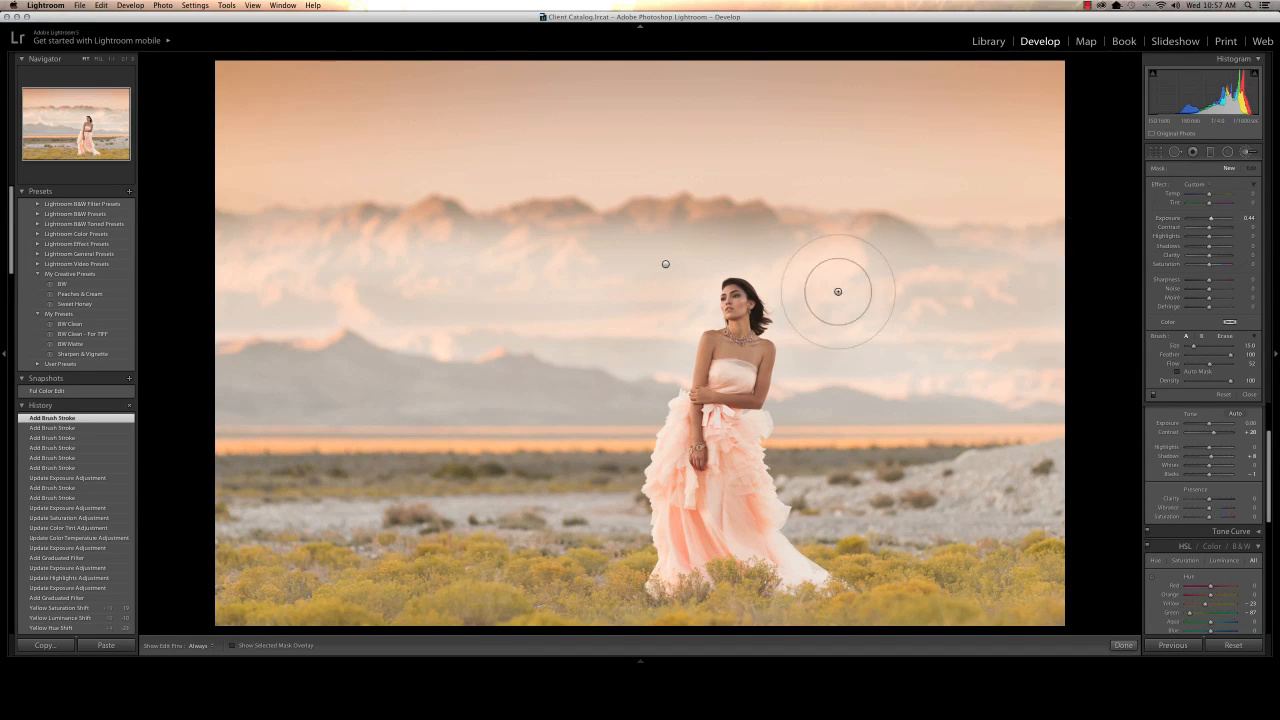
{"action": "key", "text": "bracketleft"}
{"action": "key", "text": "bracketleft"}
{"action": "key", "text": "bracketleft"}
{"action": "key", "text": "bracketleft"}
{"action": "key", "text": "bracketleft"}
{"action": "key", "text": "bracketleft"}
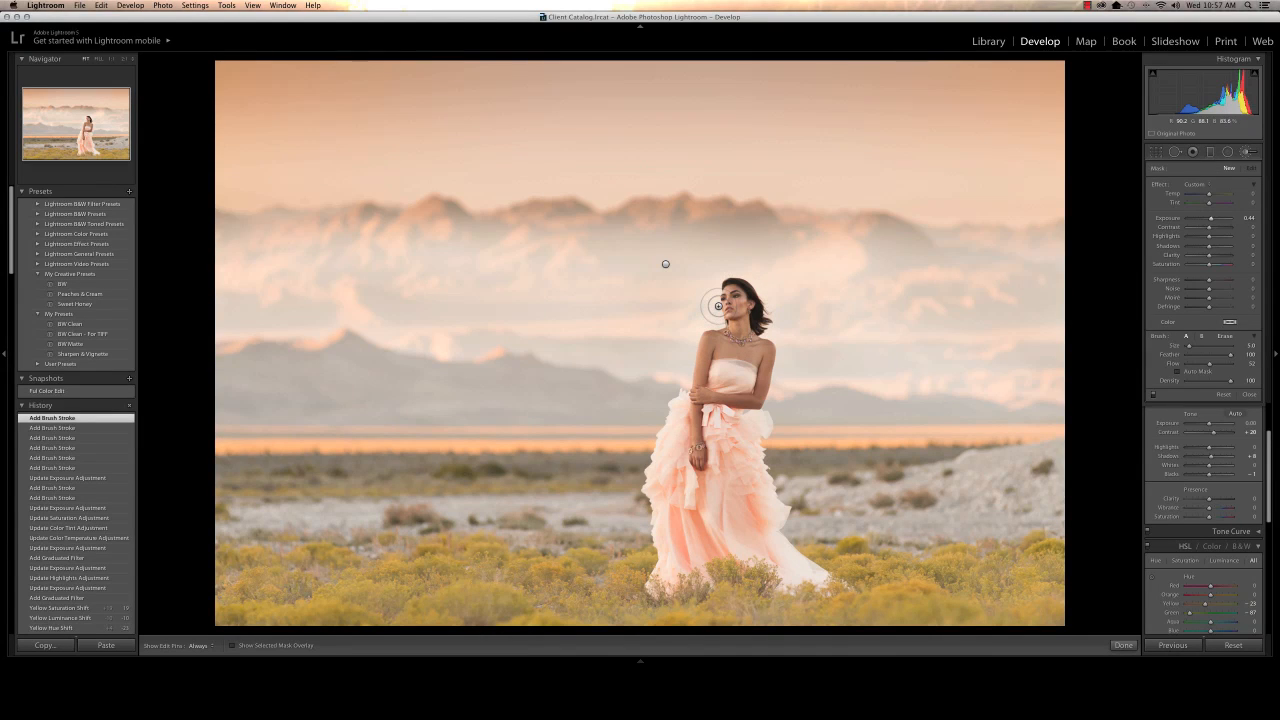
{"action": "key", "text": "h"}
{"action": "left_click", "coordinate": [735, 296]}
{"action": "key", "text": "h"}
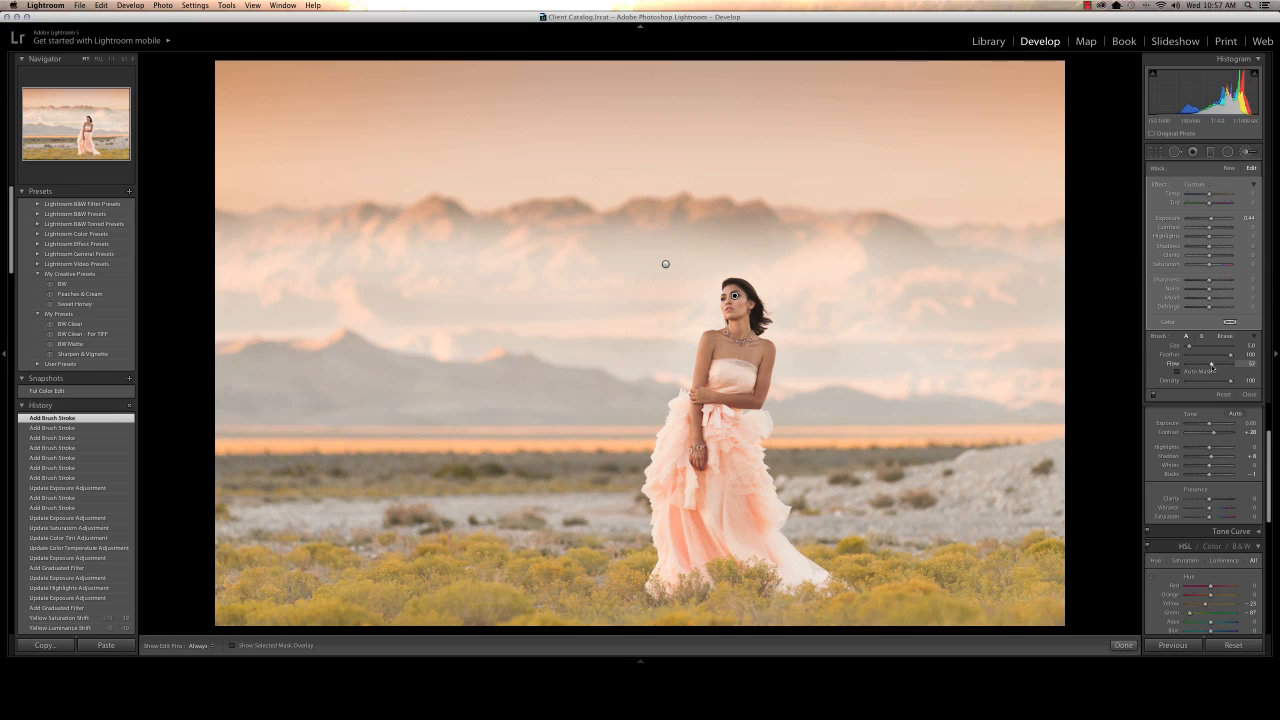
- Set the brush flow to 100 and paint the brightening over the woman's chest and the ruffles of her dress
{"action": "key", "text": "0"}
{"action": "key", "text": "h"}
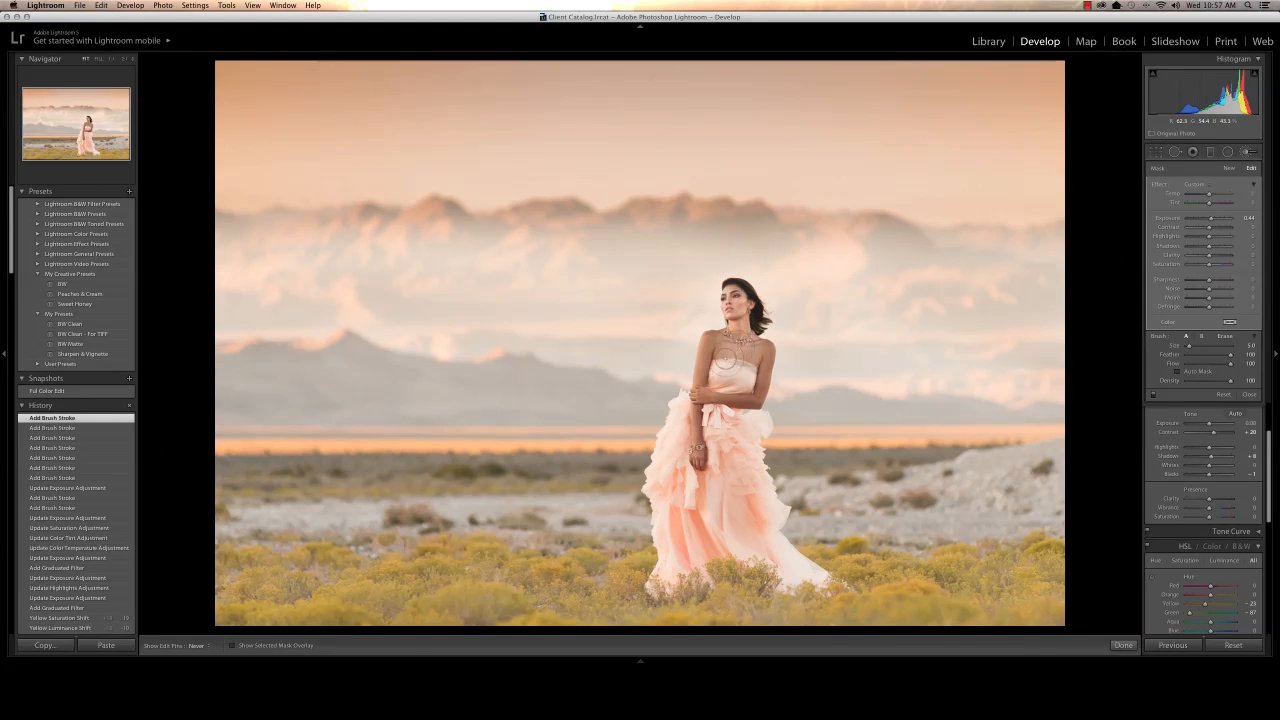
{"action": "mouse_move", "coordinate": [724, 356]}
{"action": "left_mouse_down"}
{"action": "mouse_move", "coordinate": [687, 424]}
{"action": "mouse_move", "coordinate": [722, 375]}
{"action": "mouse_move", "coordinate": [749, 381]}
{"action": "mouse_move", "coordinate": [767, 361]}
{"action": "mouse_move", "coordinate": [761, 343]}
{"action": "mouse_move", "coordinate": [739, 340]}
{"action": "mouse_move", "coordinate": [763, 311]}
{"action": "mouse_move", "coordinate": [749, 286]}
{"action": "mouse_move", "coordinate": [722, 283]}
{"action": "mouse_move", "coordinate": [745, 285]}
{"action": "mouse_move", "coordinate": [725, 358]}
{"action": "mouse_move", "coordinate": [701, 343]}
{"action": "mouse_move", "coordinate": [697, 453]}
{"action": "mouse_move", "coordinate": [719, 421]}
{"action": "mouse_move", "coordinate": [676, 409]}
{"action": "mouse_move", "coordinate": [695, 528]}
{"action": "mouse_move", "coordinate": [680, 522]}
{"action": "mouse_move", "coordinate": [698, 495]}
{"action": "mouse_move", "coordinate": [716, 528]}
{"action": "mouse_move", "coordinate": [726, 423]}
{"action": "mouse_move", "coordinate": [755, 531]}
{"action": "mouse_move", "coordinate": [745, 452]}
{"action": "left_mouse_up"}
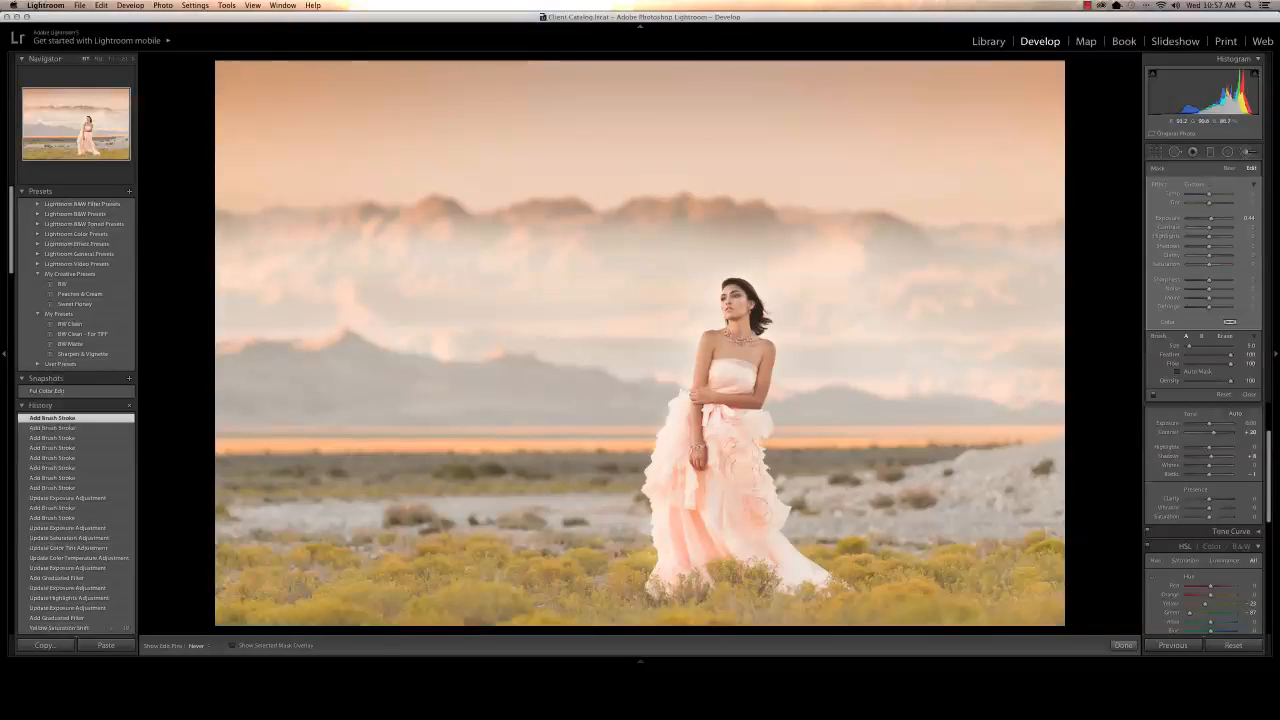
{"action": "mouse_move", "coordinate": [758, 500]}
{"action": "left_mouse_down"}
{"action": "mouse_move", "coordinate": [751, 424]}
{"action": "mouse_move", "coordinate": [680, 501]}
{"action": "mouse_move", "coordinate": [659, 501]}
{"action": "mouse_move", "coordinate": [669, 561]}
{"action": "mouse_move", "coordinate": [708, 527]}
{"action": "mouse_move", "coordinate": [694, 547]}
{"action": "mouse_move", "coordinate": [811, 575]}
{"action": "mouse_move", "coordinate": [740, 490]}
{"action": "mouse_move", "coordinate": [689, 497]}
{"action": "mouse_move", "coordinate": [682, 554]}
{"action": "mouse_move", "coordinate": [694, 430]}
{"action": "left_mouse_up"}
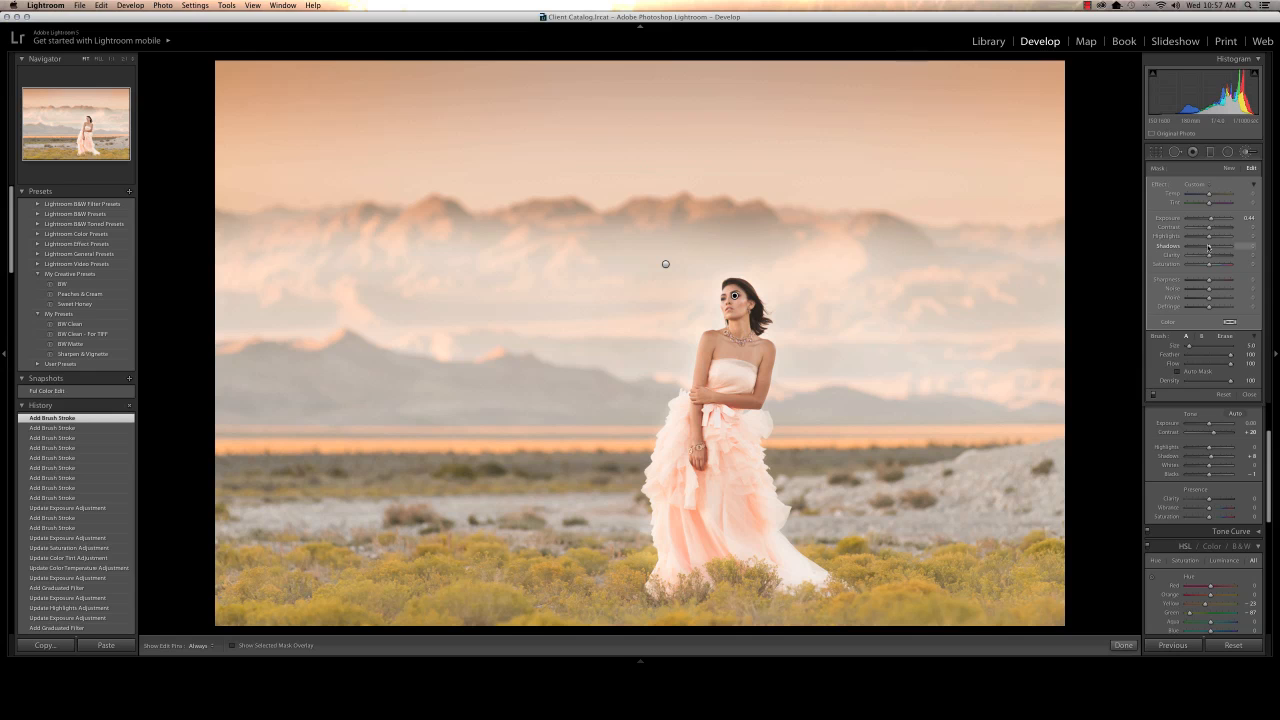
- Raise the shadows slightly for the brushed woman, finish brushing and compare the photo before and after
{"action": "left_click_drag", "start_coordinate": [1209, 248], "coordinate": [1212, 247]}
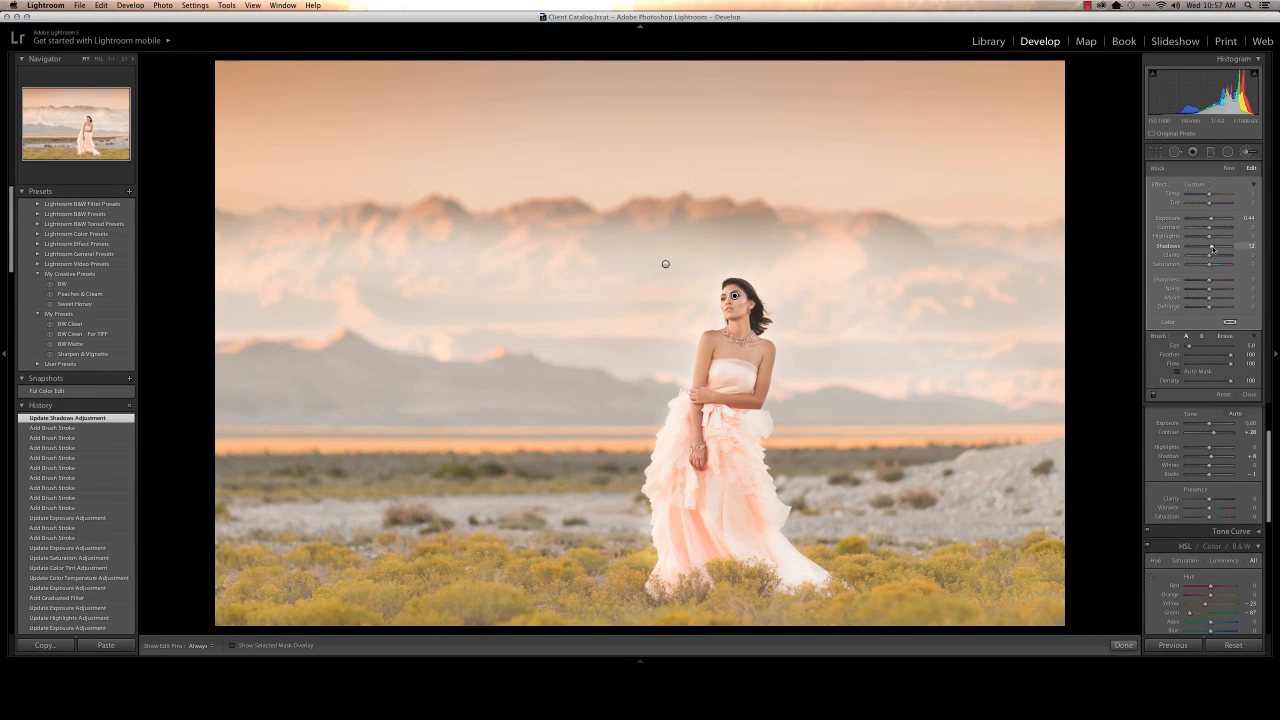
{"action": "left_click", "coordinate": [1245, 152]}
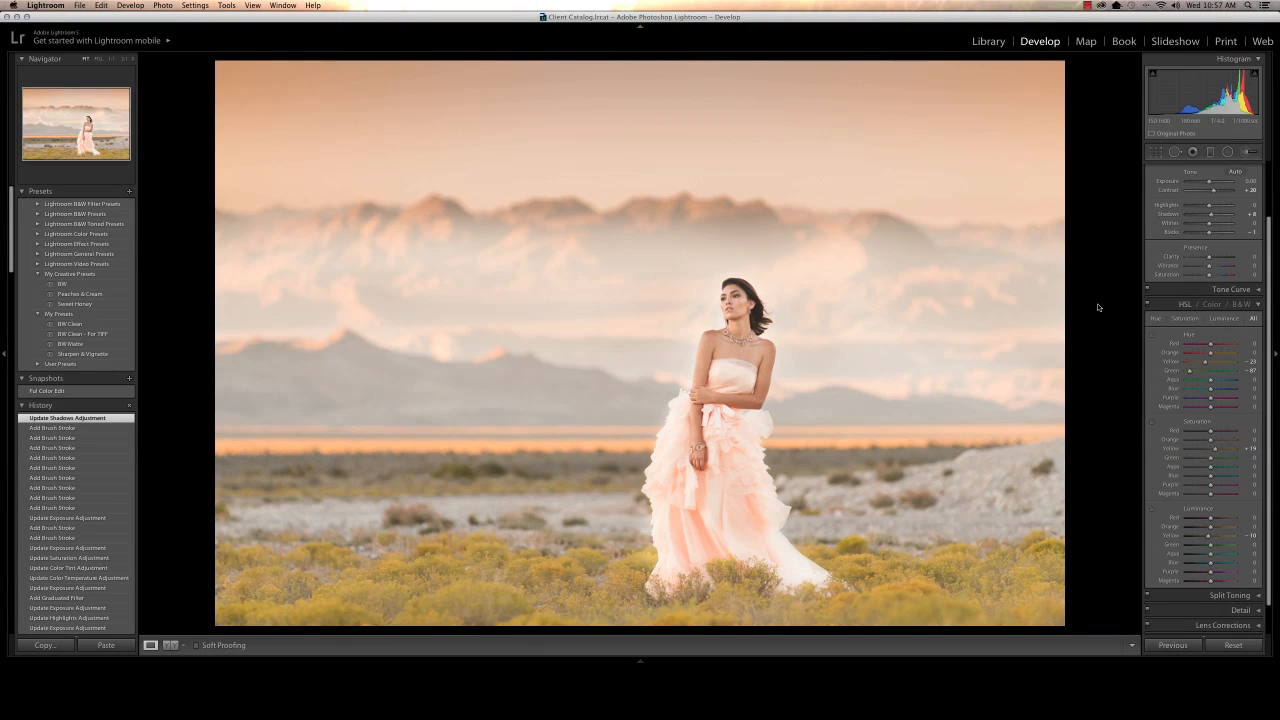
{"action": "left_click", "coordinate": [169, 646]}
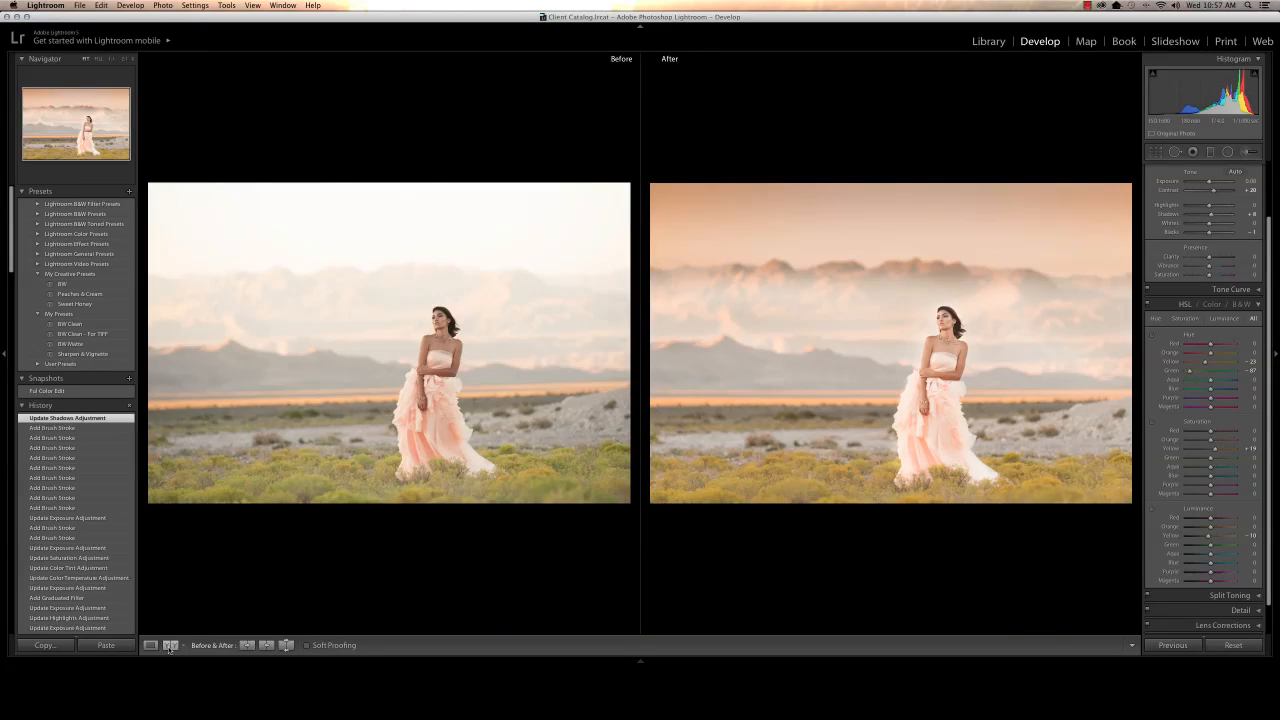